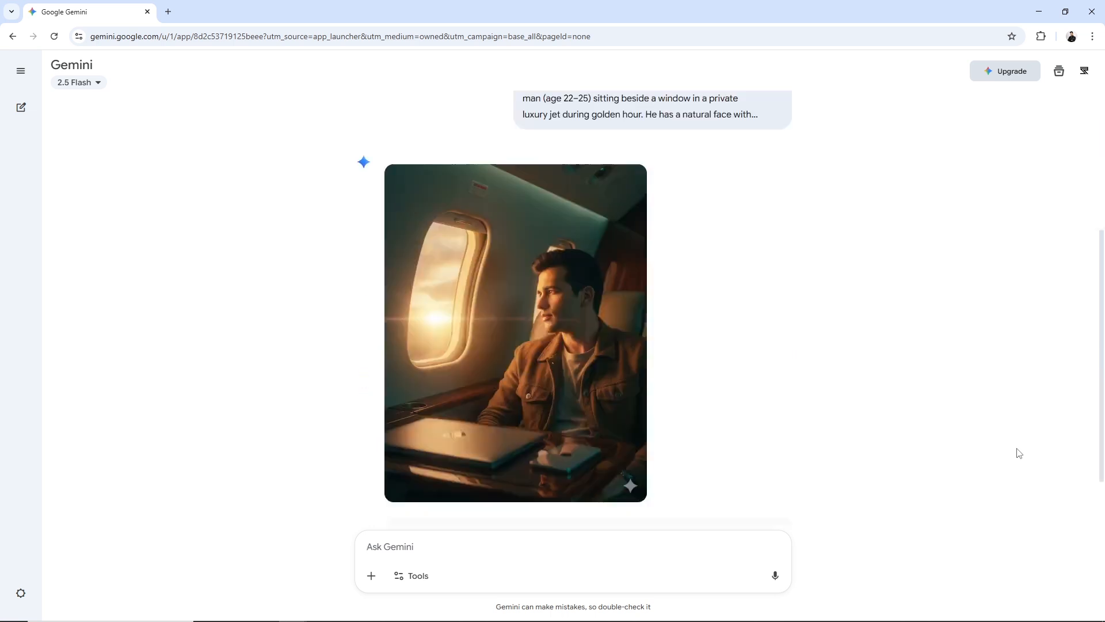
Enlarge the generated image of the man in the private jet and download it
{"action": "left_click", "coordinate": [533, 323]}
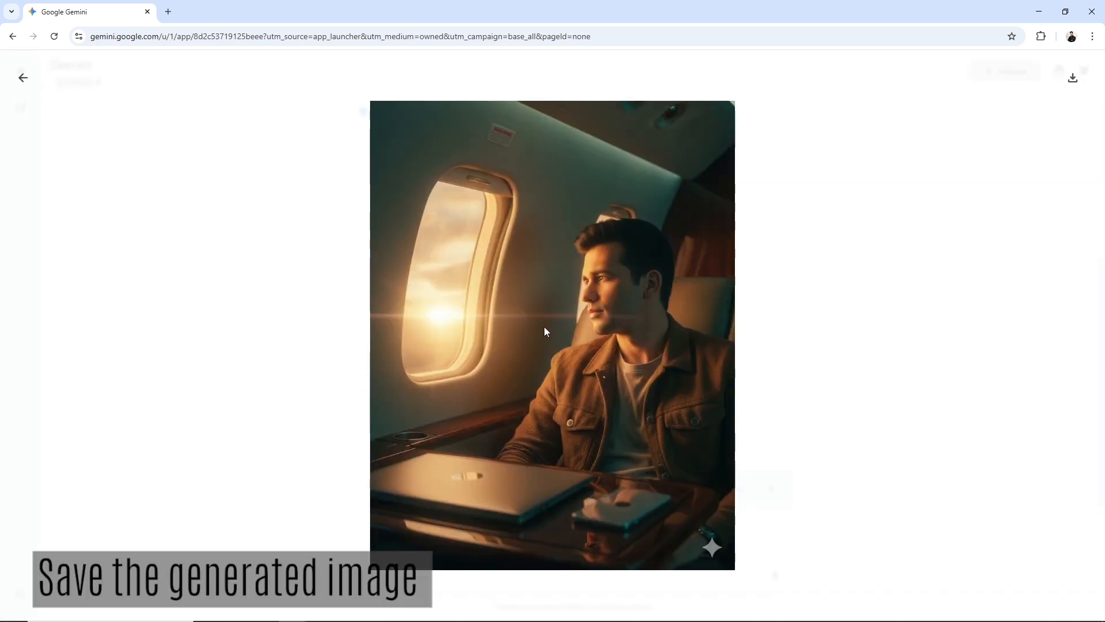
{"action": "left_click", "coordinate": [845, 463]}
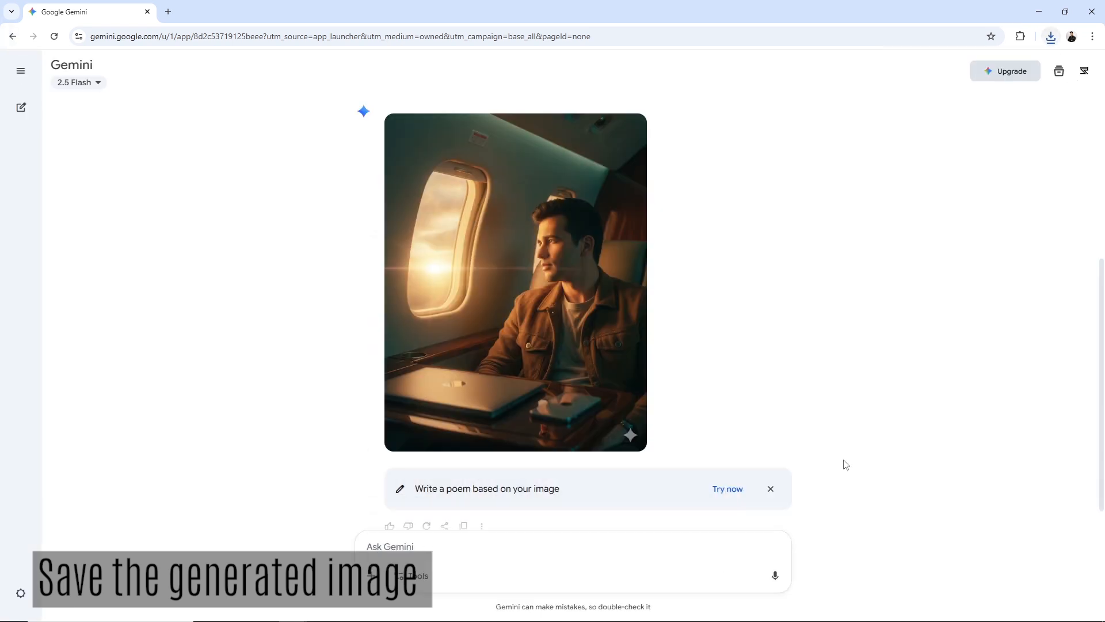
Search Google for "kling ai" in a new tab and open the official Kling AI global website
{"action": "left_click", "coordinate": [168, 12]}
{"action": "type", "text": "kling"}
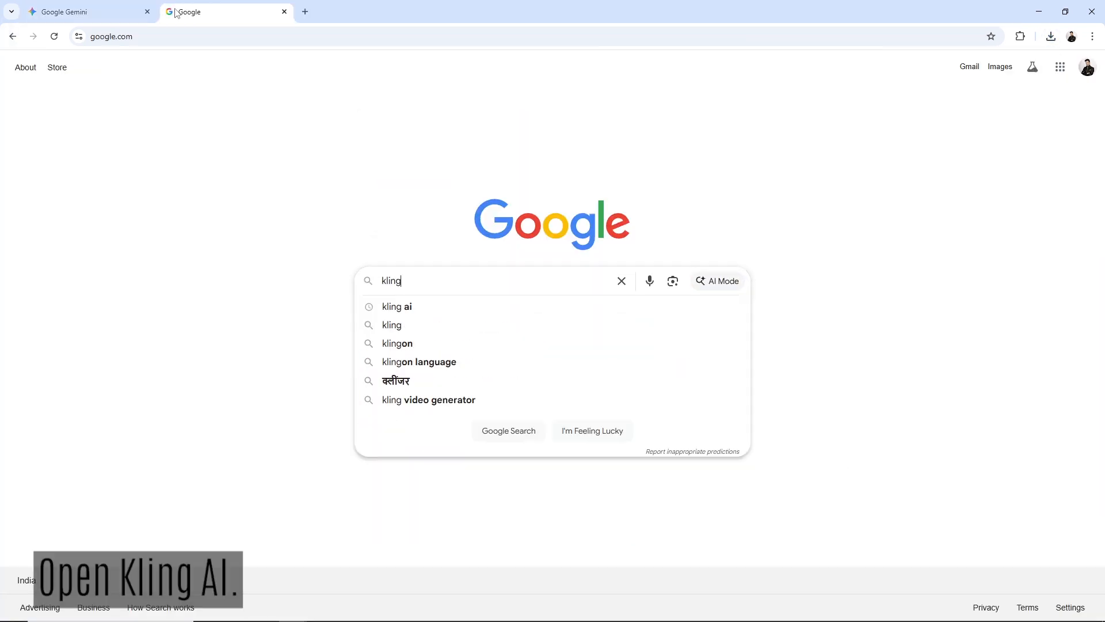
{"action": "left_click", "coordinate": [401, 305]}
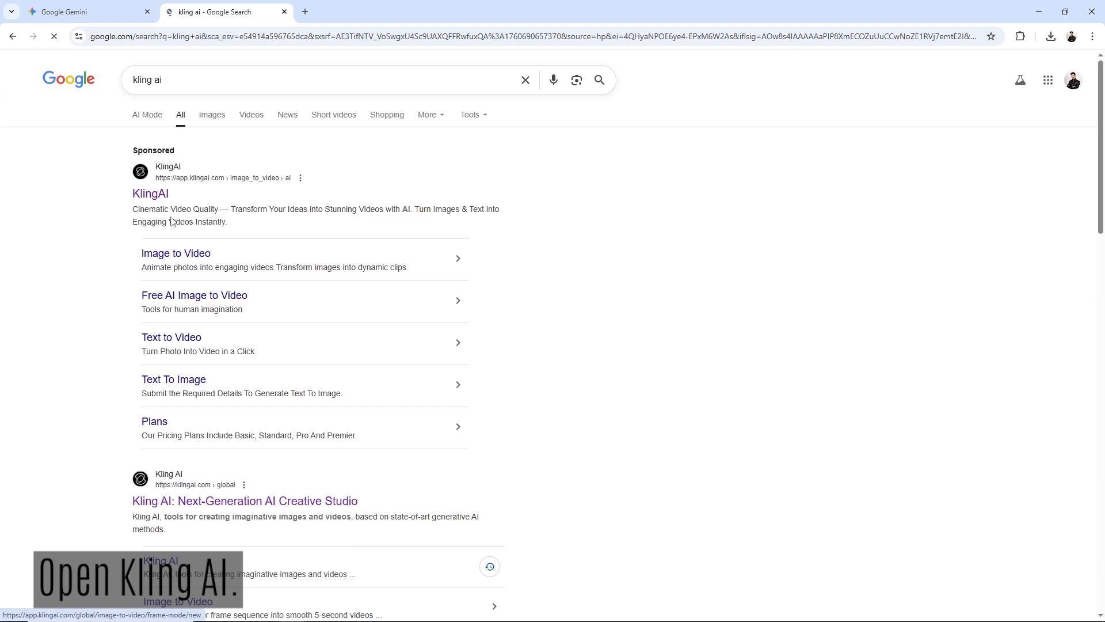
{"action": "left_click", "coordinate": [190, 502]}
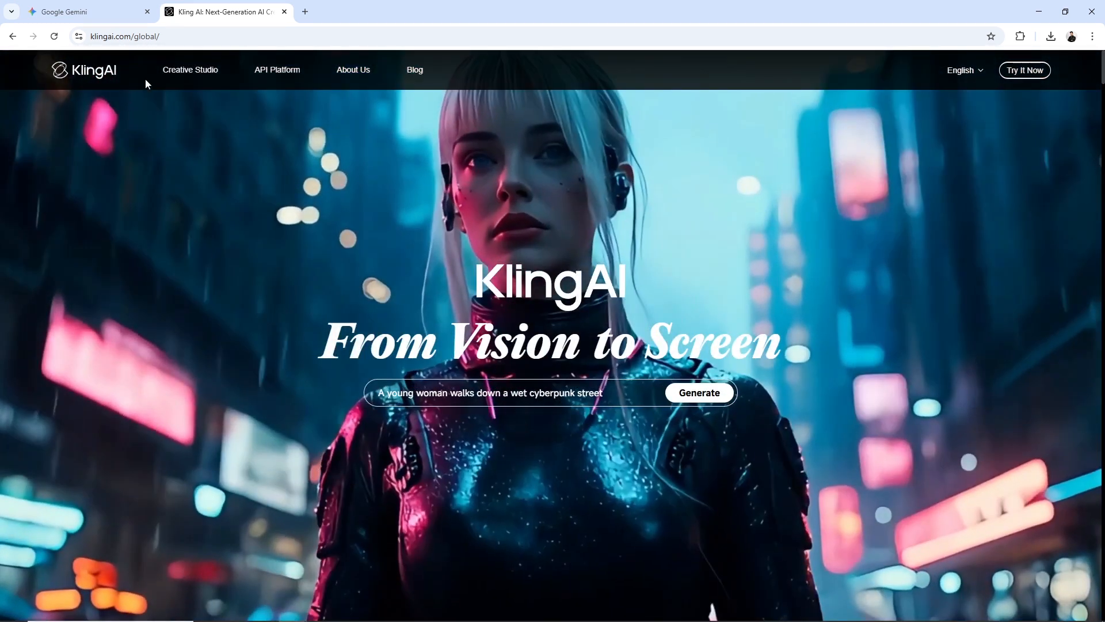
Open Kling AI's Creative Studio and go to its video generation page
{"action": "mouse_move", "coordinate": [182, 69]}
{"action": "left_click", "coordinate": [189, 116]}
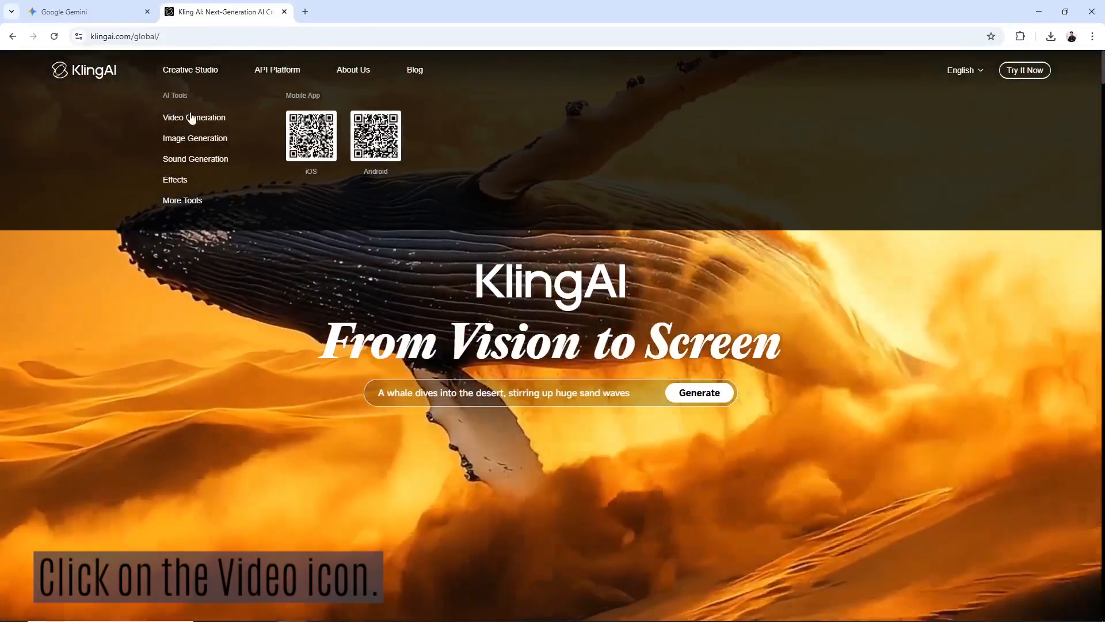
{"action": "left_click", "coordinate": [191, 116]}
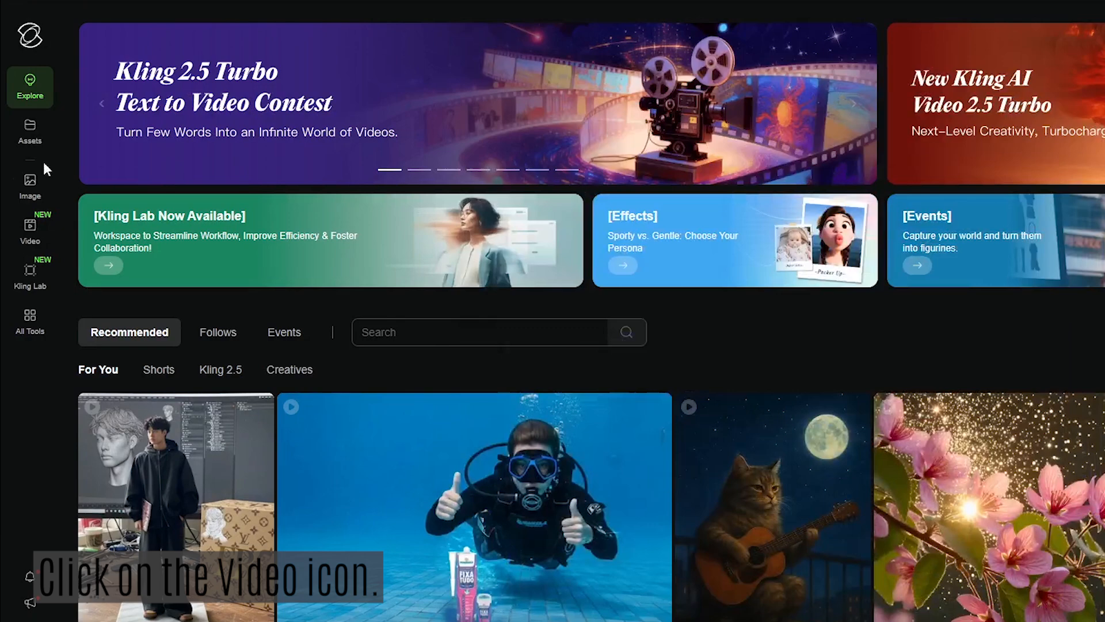
{"action": "left_click", "coordinate": [32, 236]}
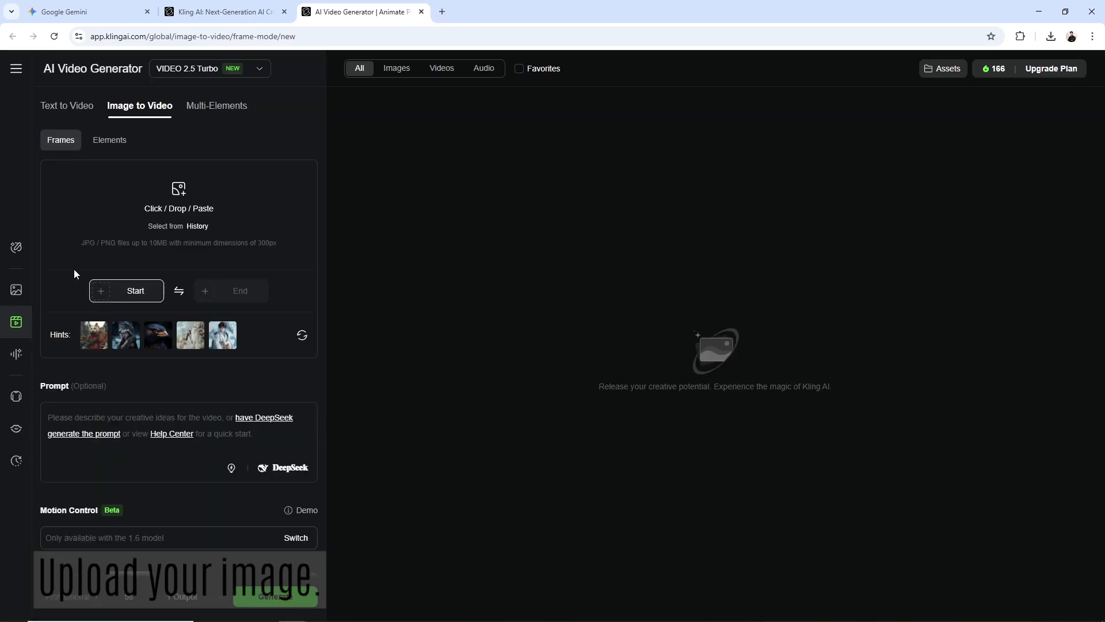
Upload the image "unnamed" from the Air_plane folder as the video's start frame, using larger thumbnails to identify it
{"action": "left_click", "coordinate": [138, 293]}
{"action": "left_click", "coordinate": [122, 324]}
{"action": "left_click", "coordinate": [388, 89]}
{"action": "right_click", "coordinate": [512, 115]}
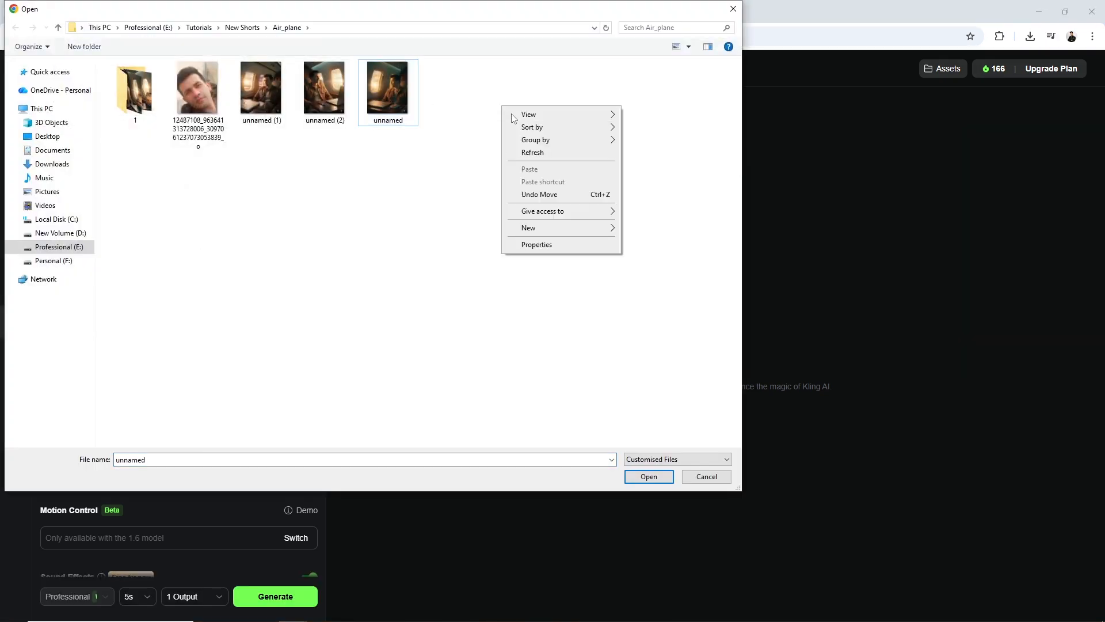
{"action": "mouse_move", "coordinate": [512, 114]}
{"action": "left_click", "coordinate": [645, 113]}
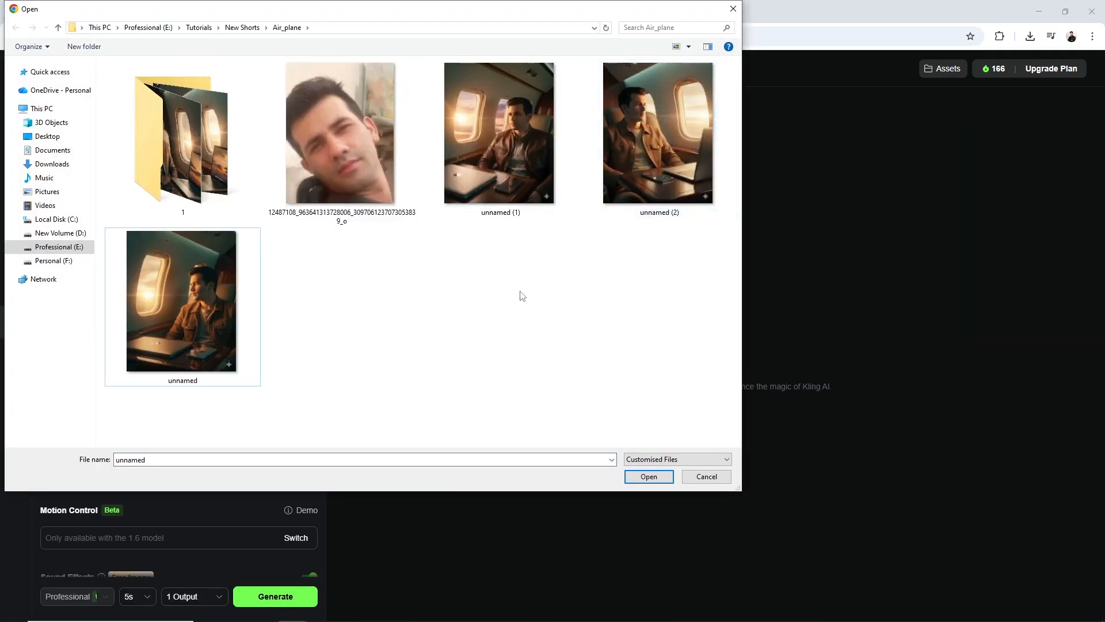
{"action": "left_click", "coordinate": [648, 477]}
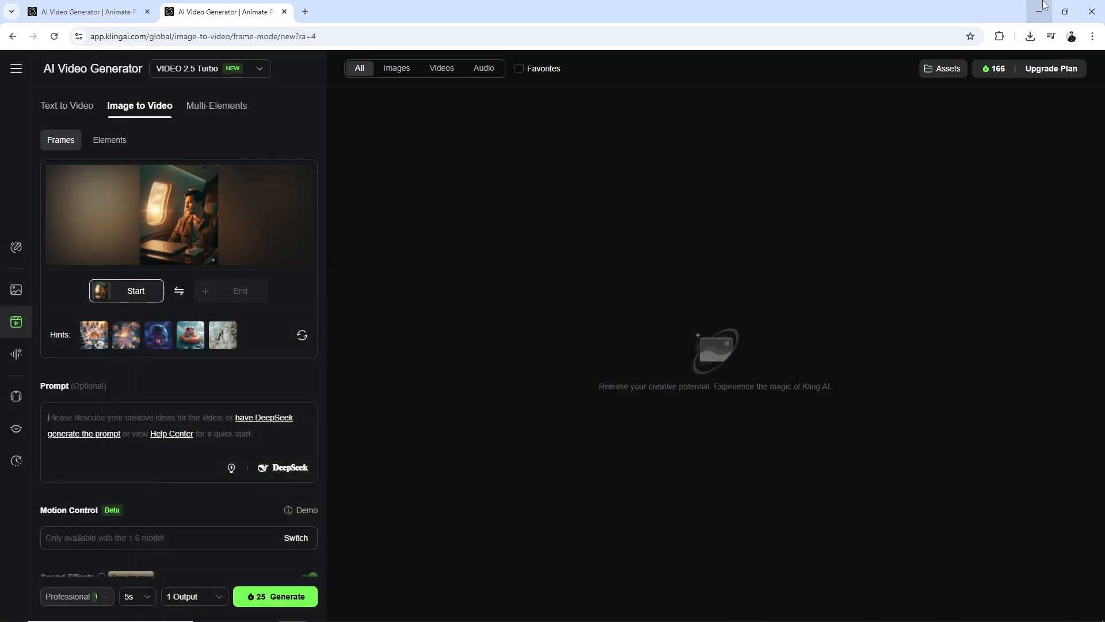
Paste the prompt describing the man picking up his smartphone in the private jet and generate the video
{"action": "key", "text": "ctrl+v"}
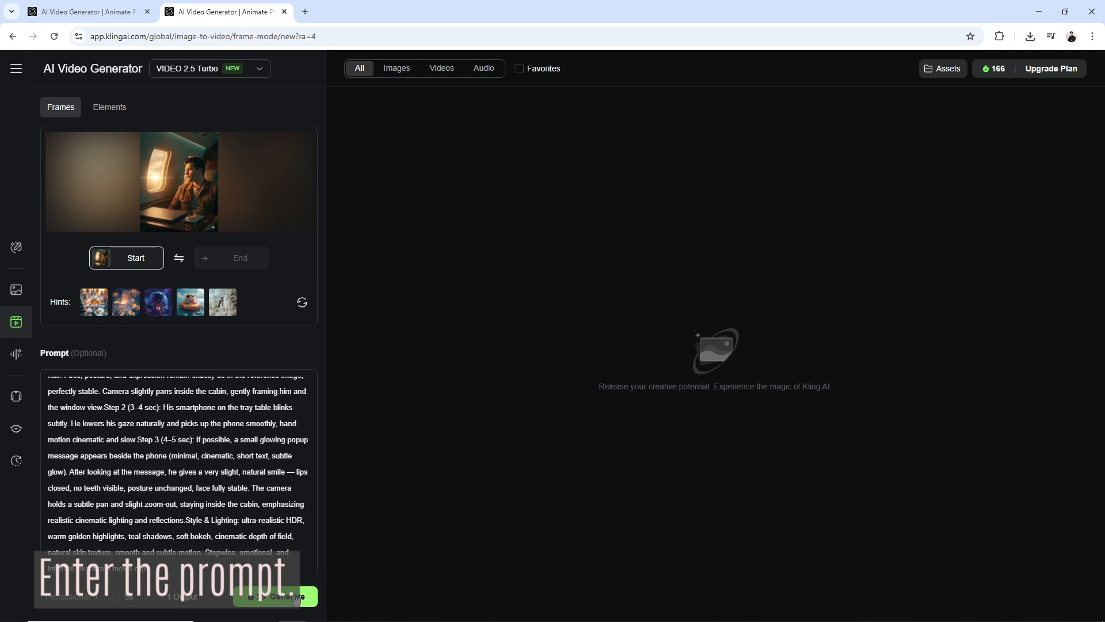
{"action": "left_click", "coordinate": [291, 595]}
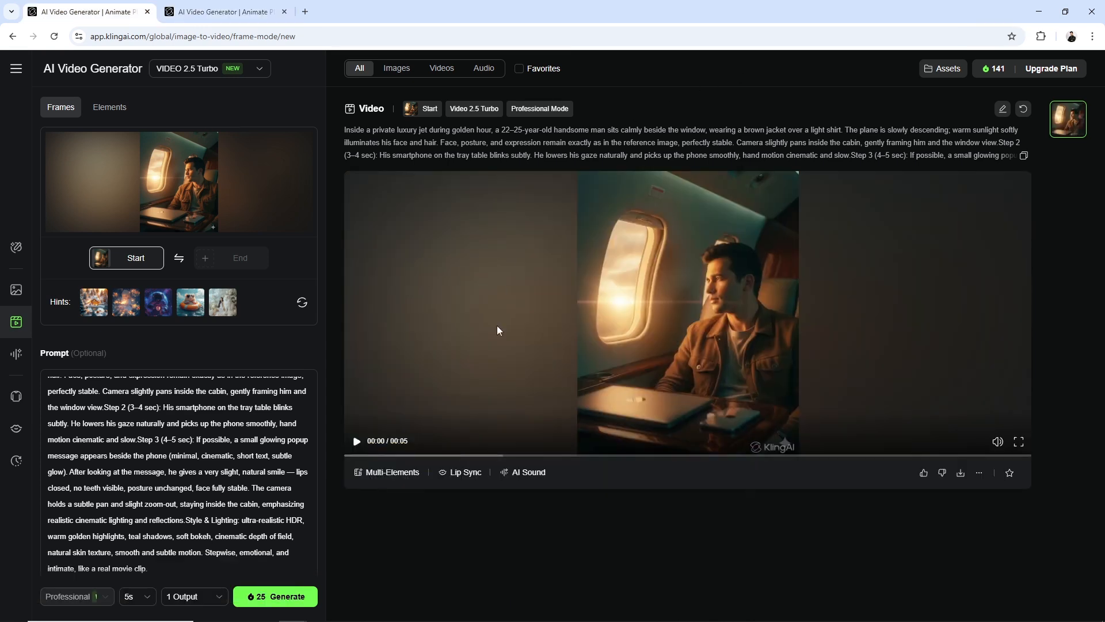
Play the generated private jet video to preview it, and download the clip
{"action": "left_click", "coordinate": [357, 440]}
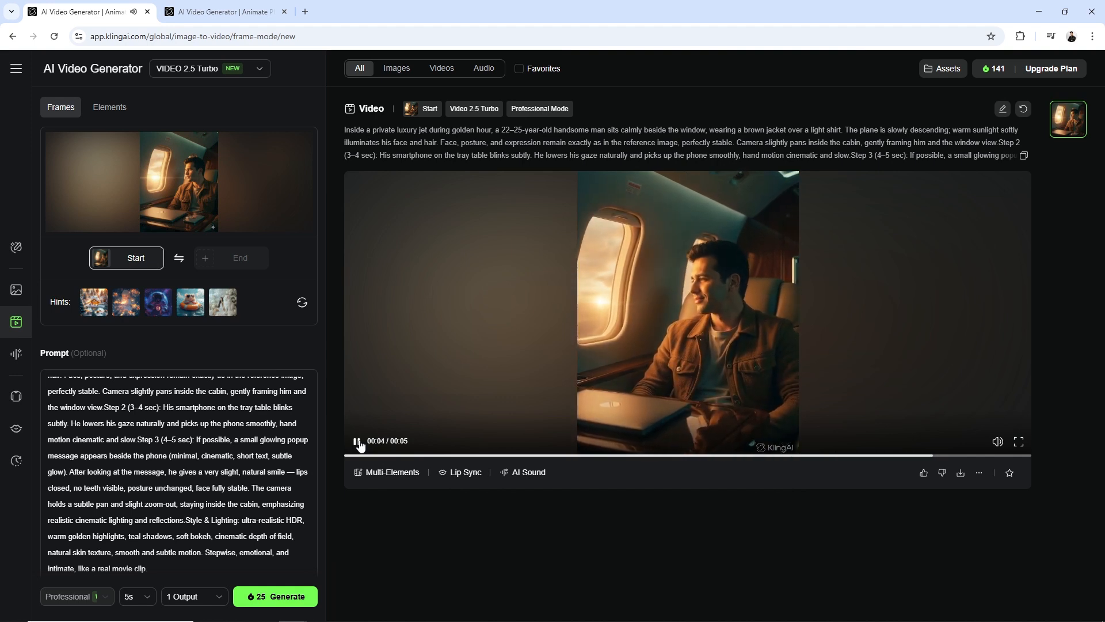
{"action": "left_click", "coordinate": [356, 441]}
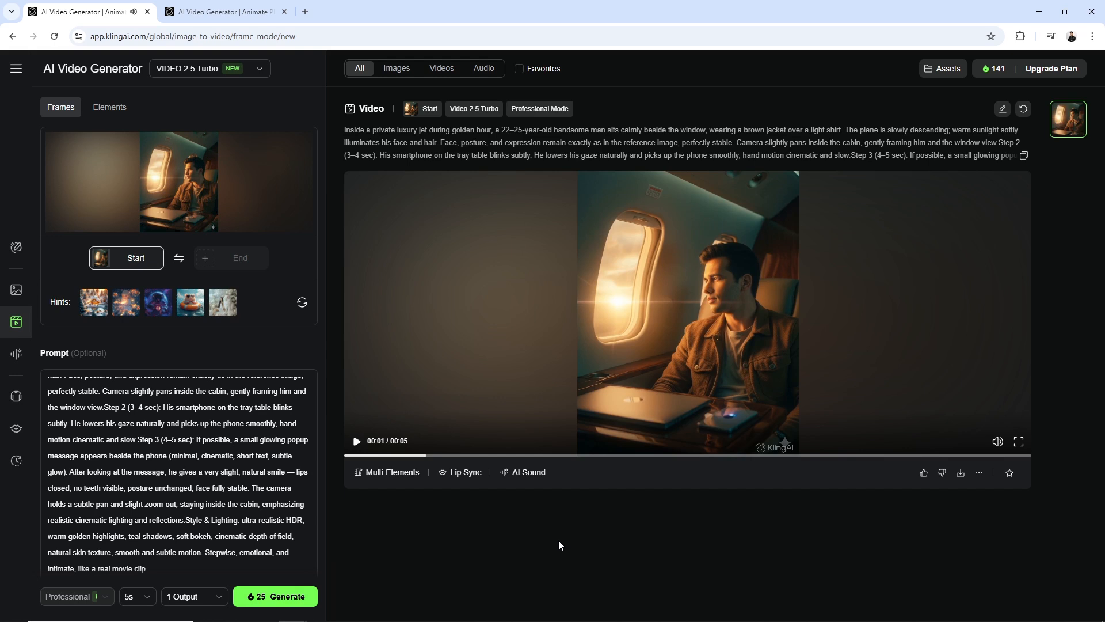
{"action": "left_click", "coordinate": [356, 441]}
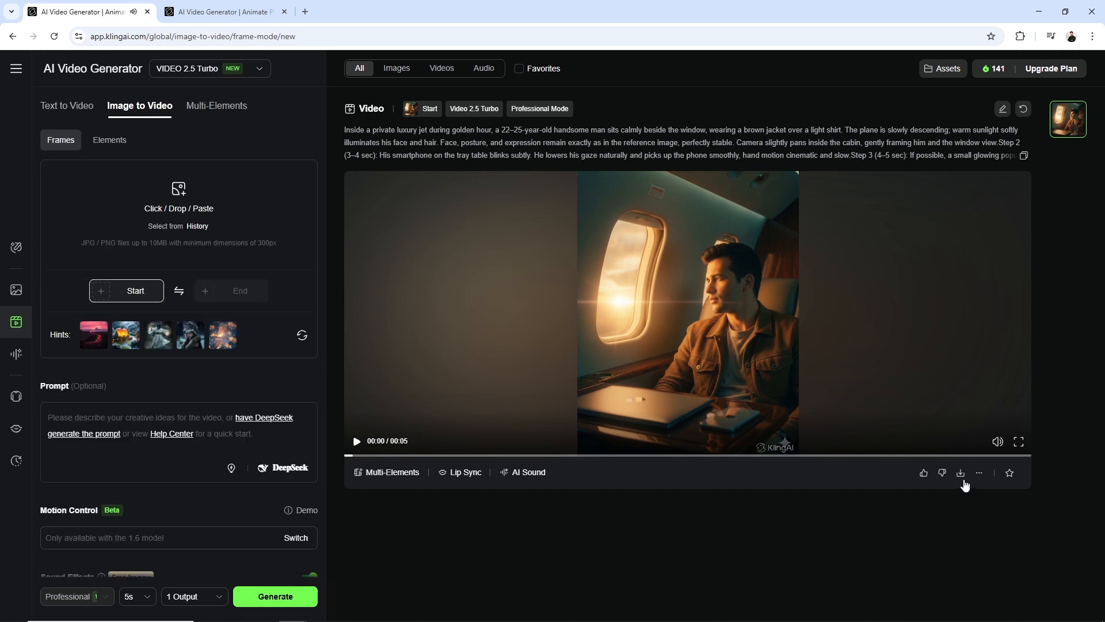
{"action": "left_click", "coordinate": [961, 473]}
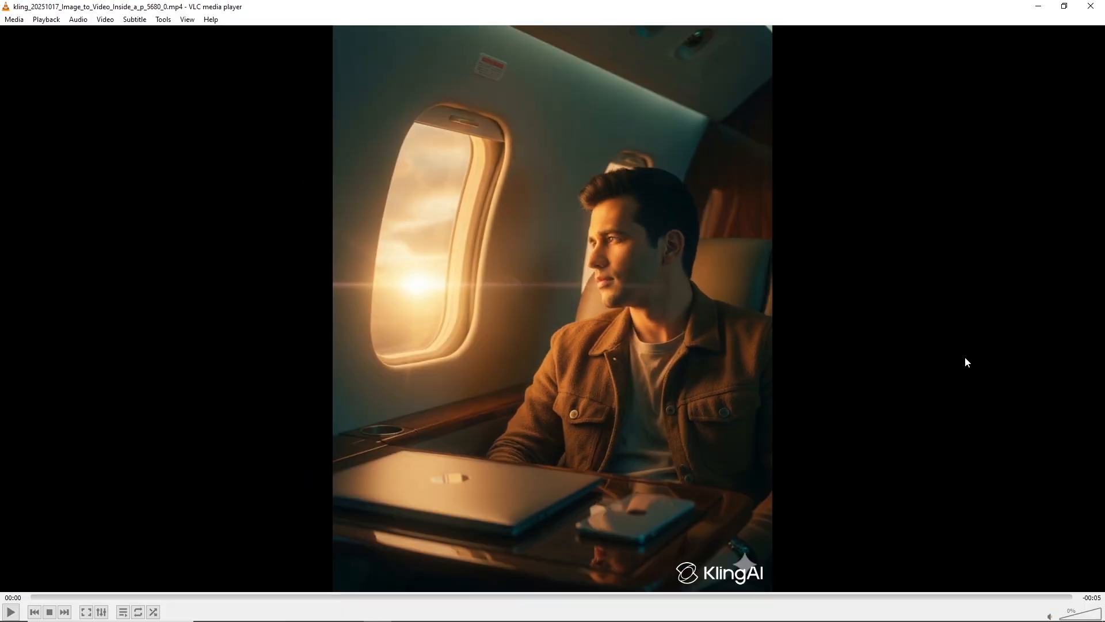
Pause the downloaded clip in VLC and take a snapshot of the frame at 00:03 where the man holds the phone
{"action": "left_click", "coordinate": [12, 613]}
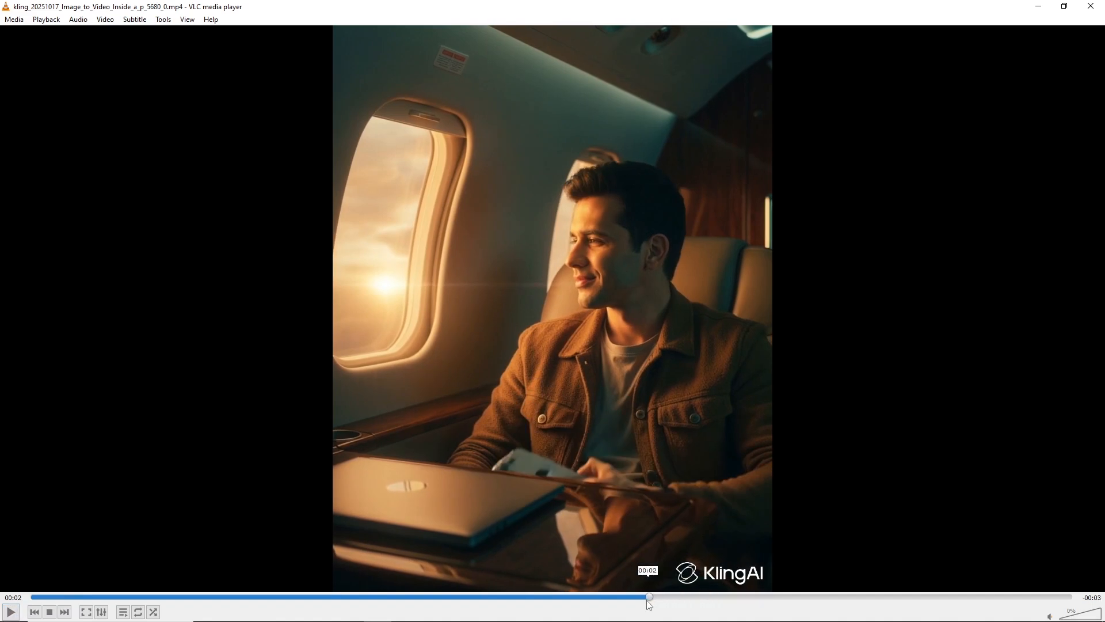
{"action": "left_click", "coordinate": [598, 597]}
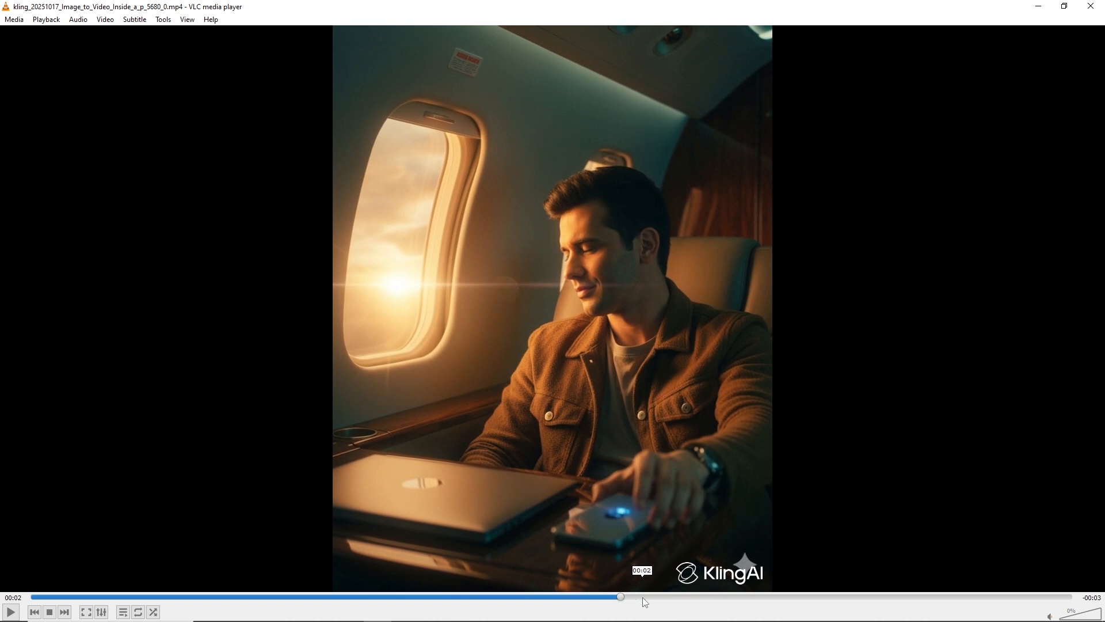
{"action": "left_click", "coordinate": [673, 597]}
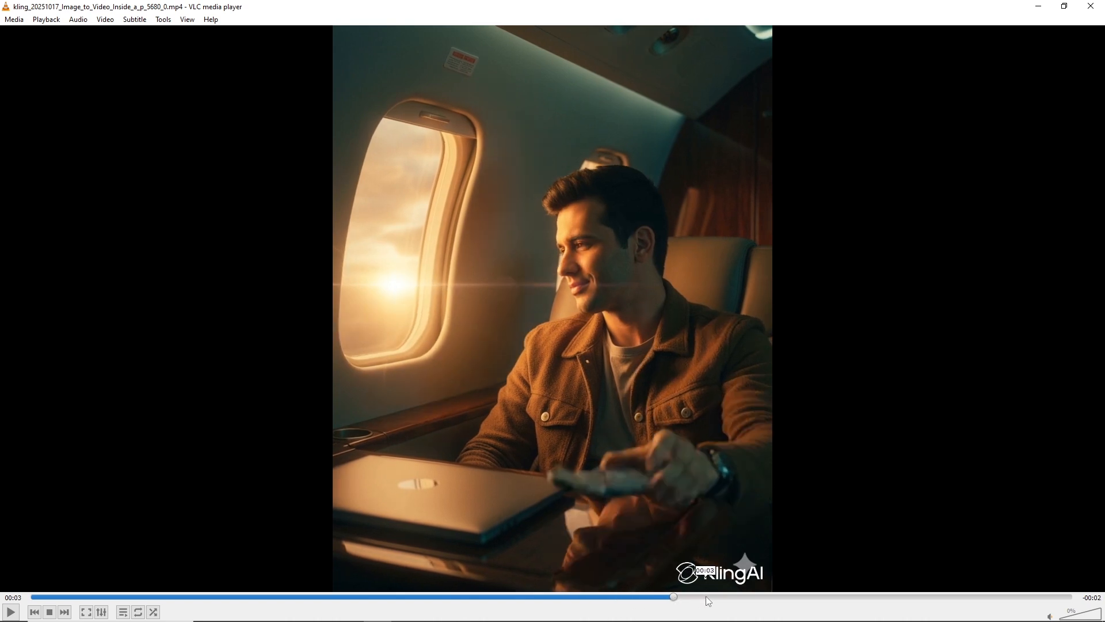
{"action": "left_click", "coordinate": [746, 598]}
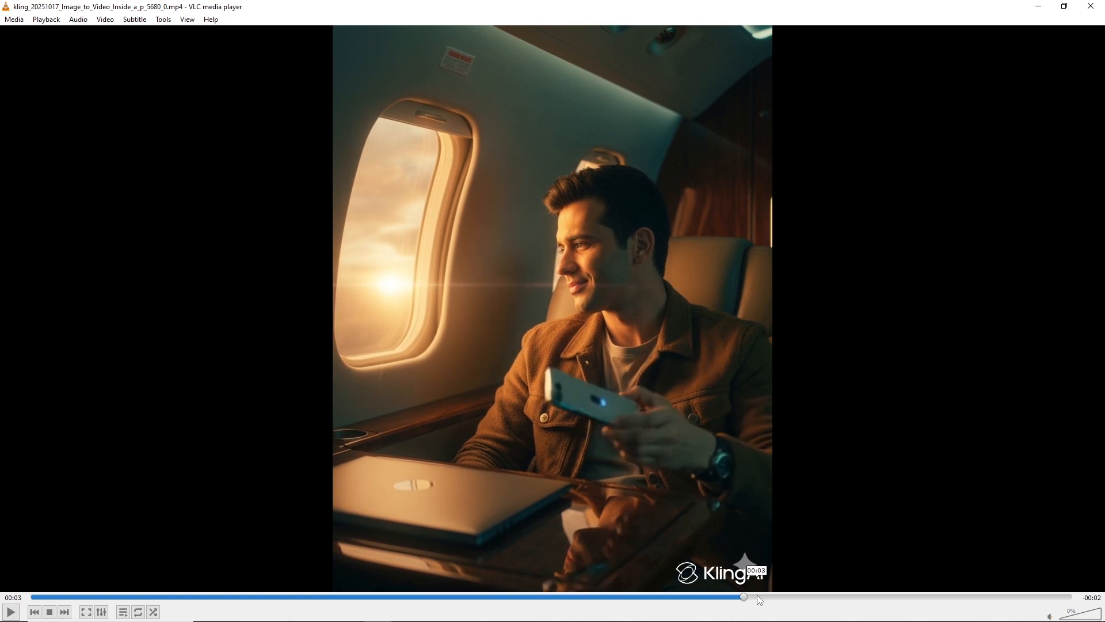
{"action": "left_click", "coordinate": [756, 598]}
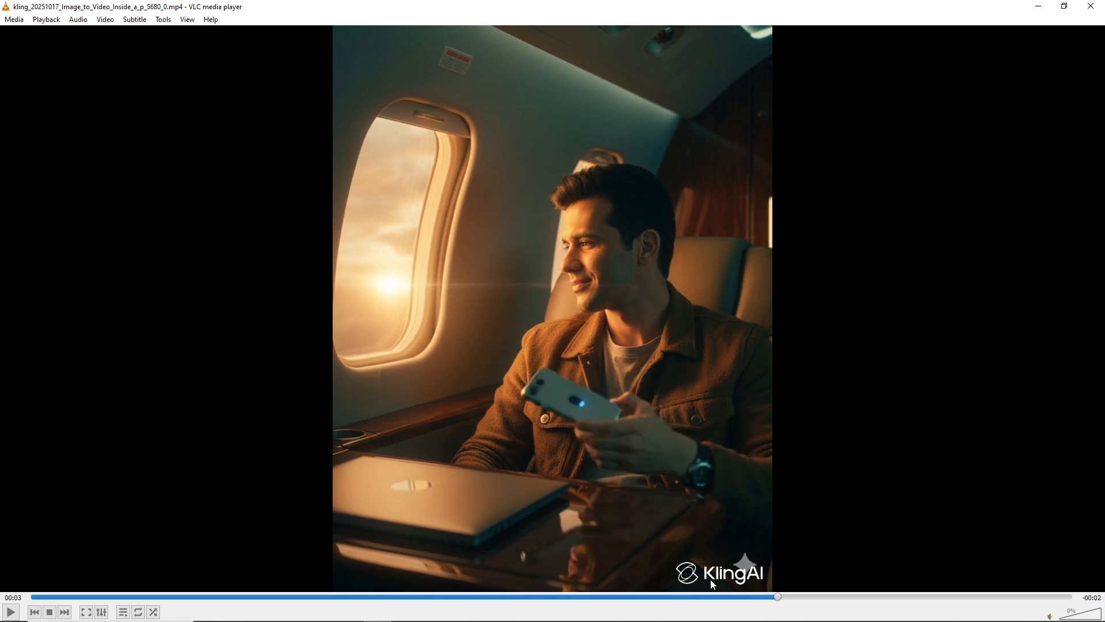
{"action": "left_click", "coordinate": [806, 601]}
{"action": "left_click", "coordinate": [727, 601]}
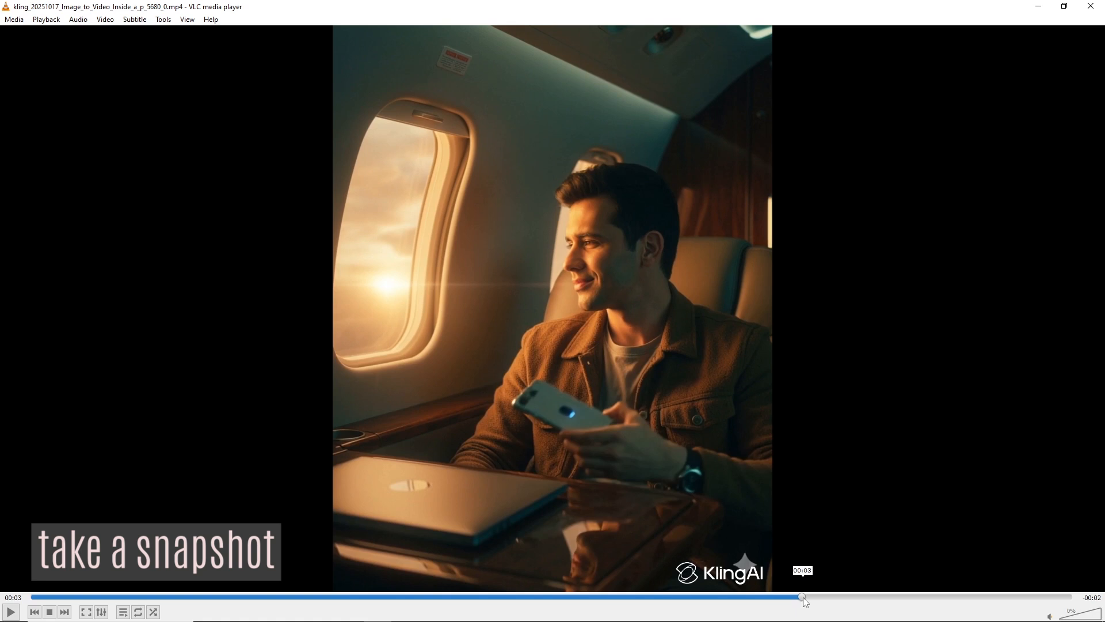
{"action": "left_click", "coordinate": [105, 20]}
{"action": "left_click", "coordinate": [127, 169]}
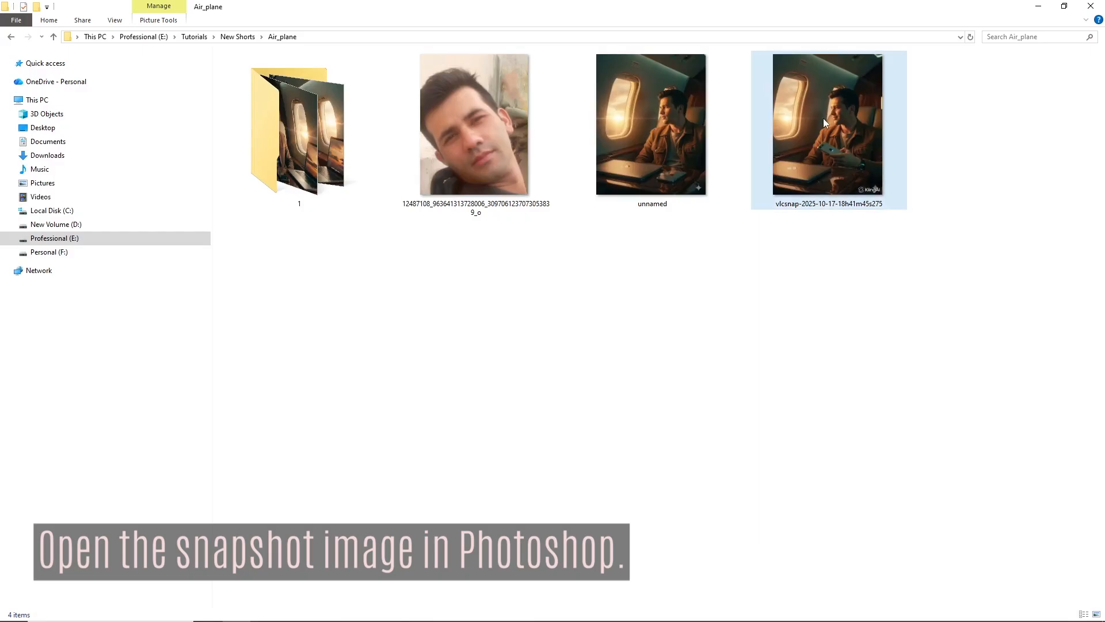
{"action": "left_click", "coordinate": [825, 122]}
{"action": "right_click", "coordinate": [825, 122]}
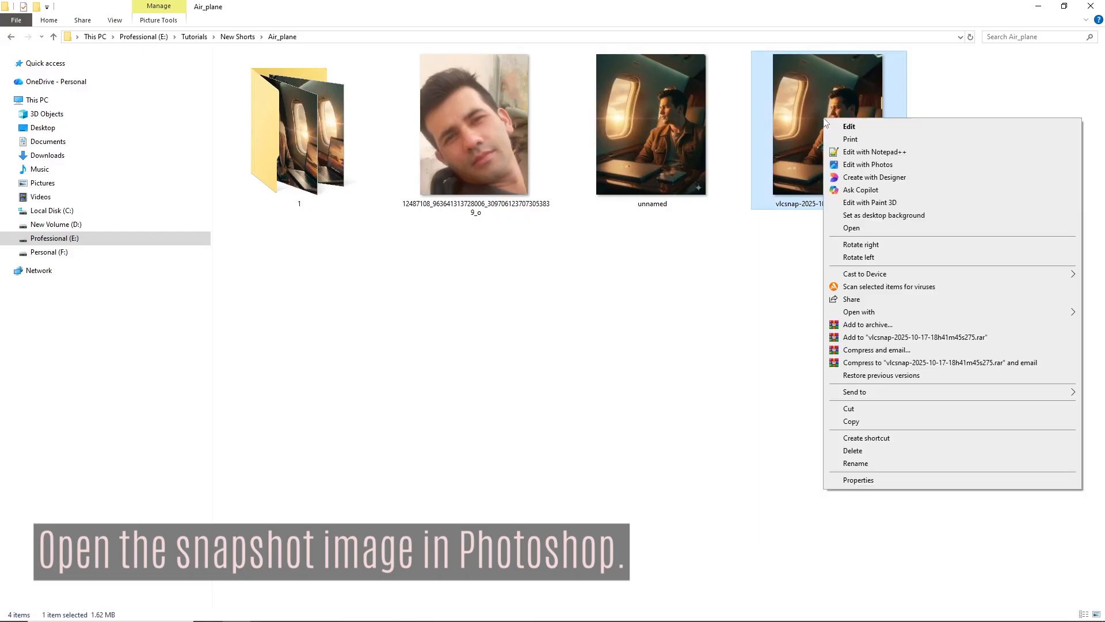
{"action": "left_click", "coordinate": [856, 355]}
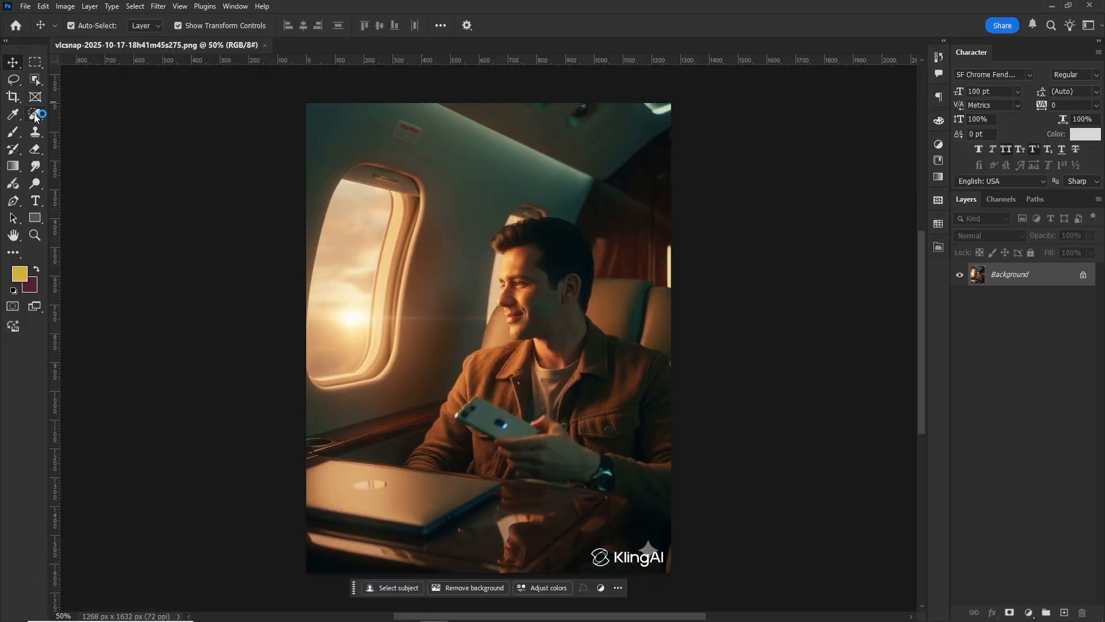
Duplicate the background layer and erase the KlingAI watermark with the Remove Tool at brush size 90
{"action": "left_click", "coordinate": [41, 118]}
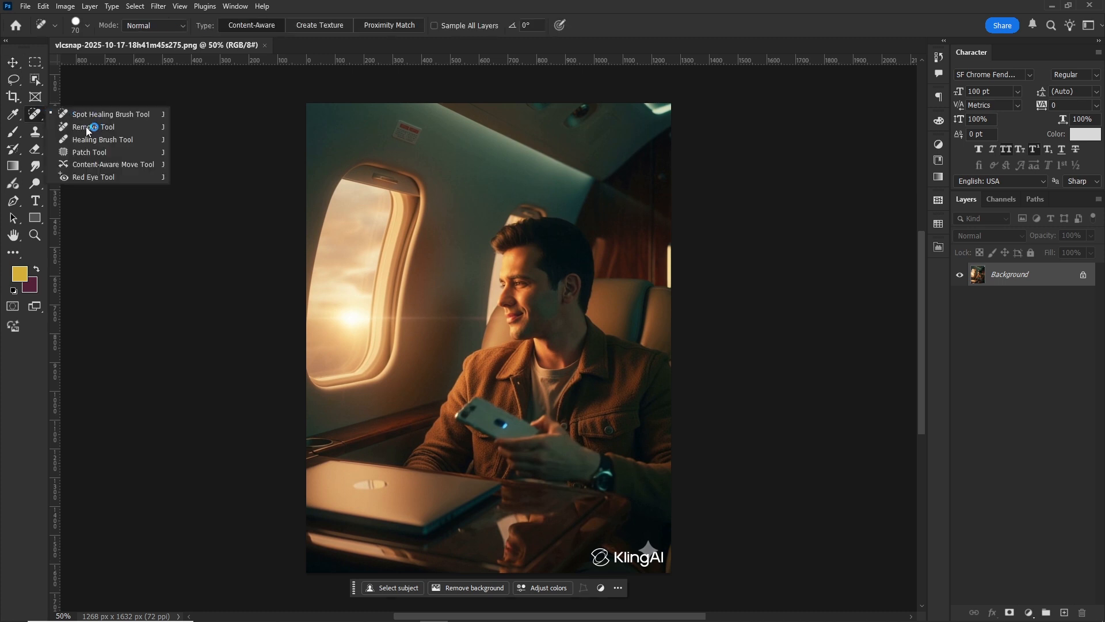
{"action": "left_click", "coordinate": [88, 128]}
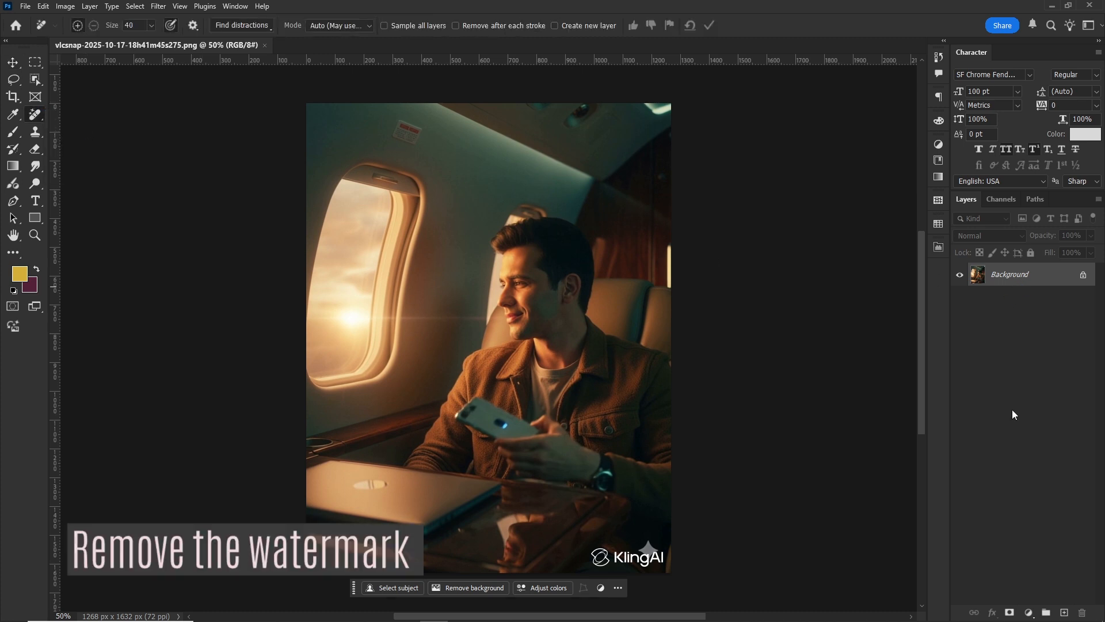
{"action": "key", "text": "ctrl+j"}
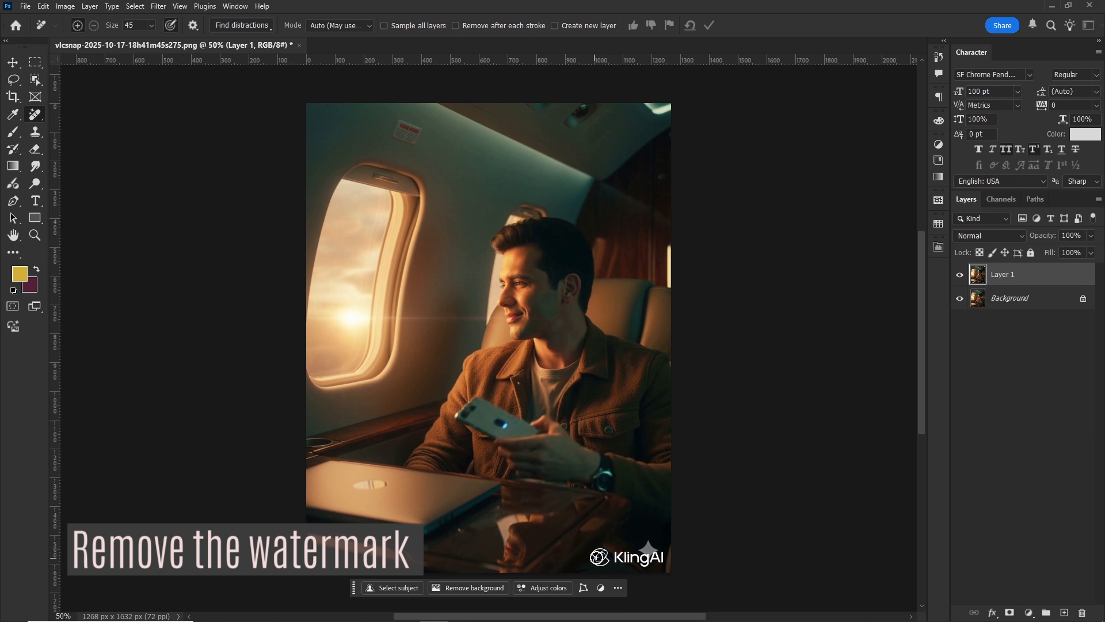
{"action": "mouse_move", "coordinate": [599, 557]}
{"action": "left_mouse_down"}
{"action": "mouse_move", "coordinate": [662, 556]}
{"action": "mouse_move", "coordinate": [639, 554]}
{"action": "left_mouse_up"}
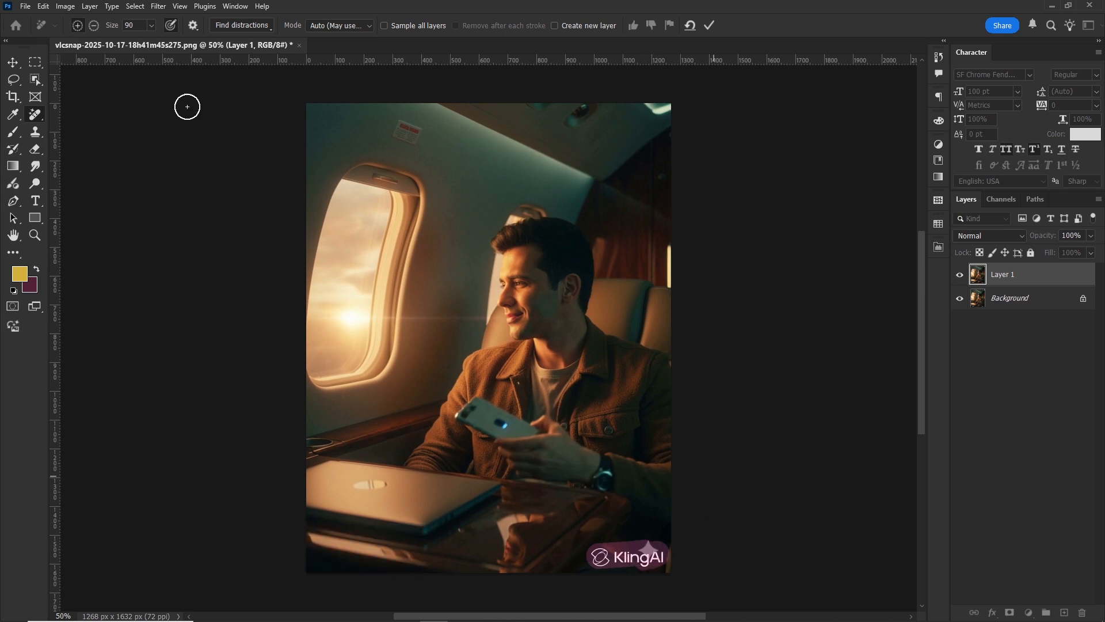
{"action": "left_click", "coordinate": [711, 27]}
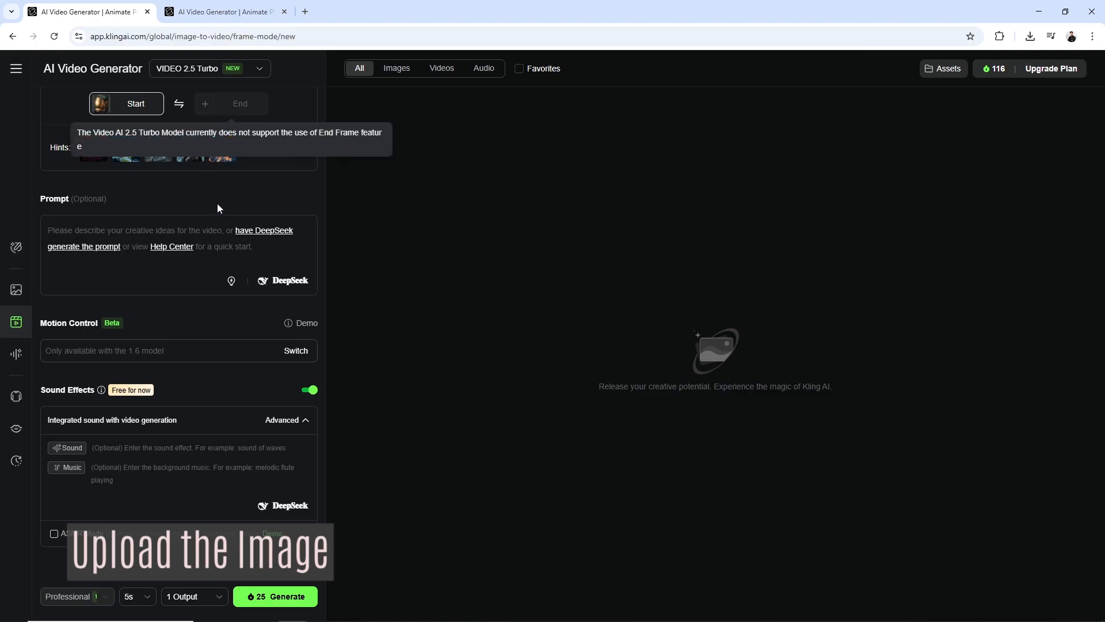
{"action": "scroll", "coordinate": [218, 208], "scroll_direction": "up", "scroll_amount": 2}
{"action": "scroll", "coordinate": [146, 210], "scroll_direction": "up", "scroll_amount": 2}
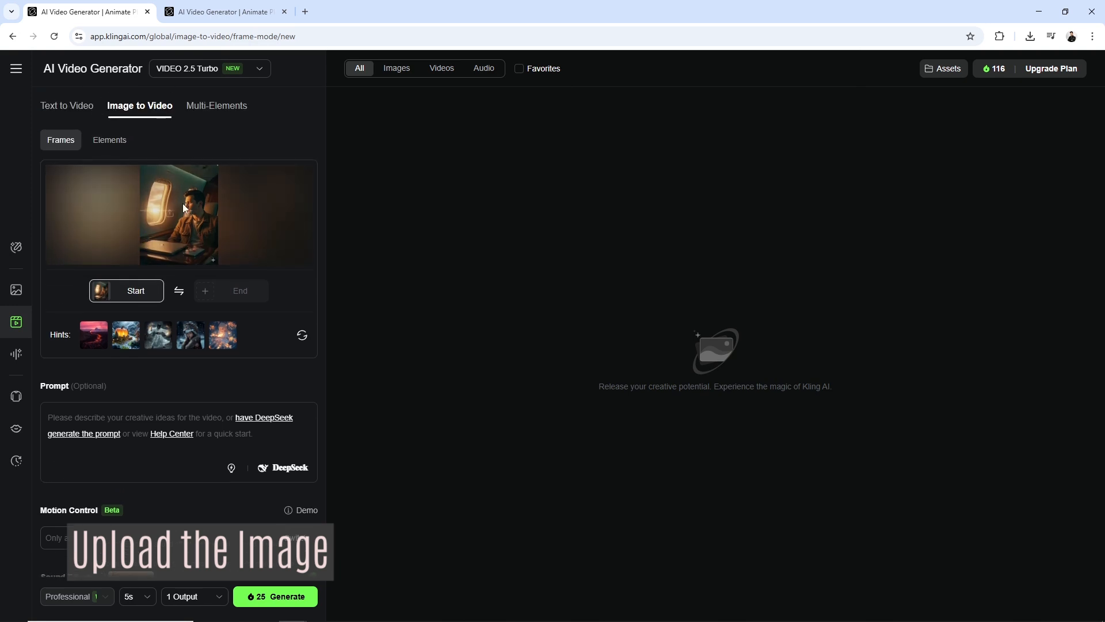
{"action": "mouse_move", "coordinate": [176, 223]}
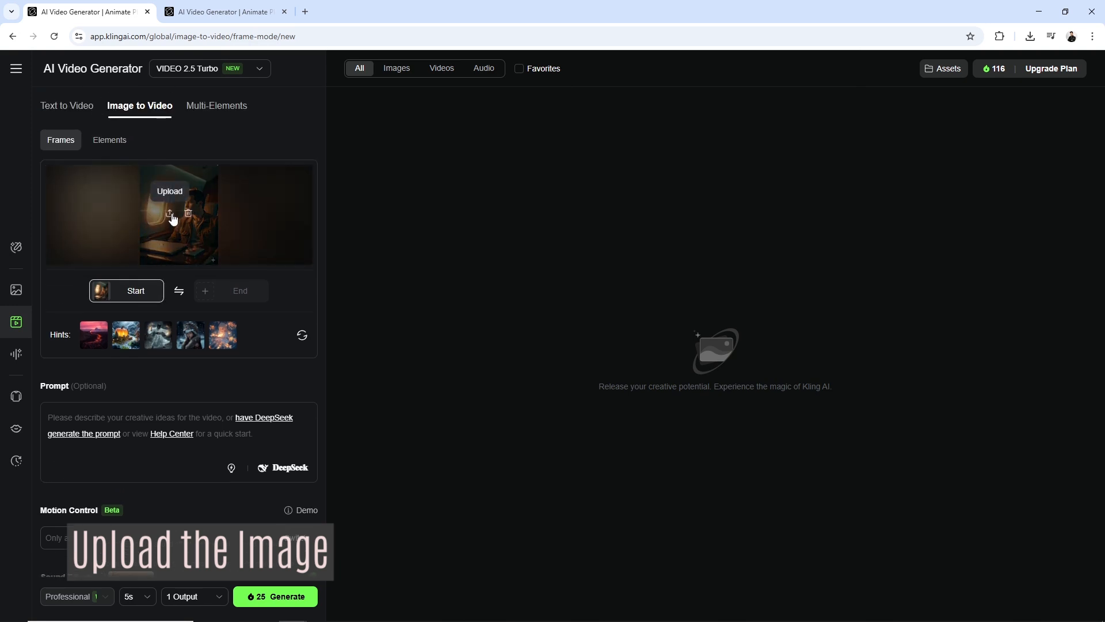
{"action": "left_click", "coordinate": [169, 214]}
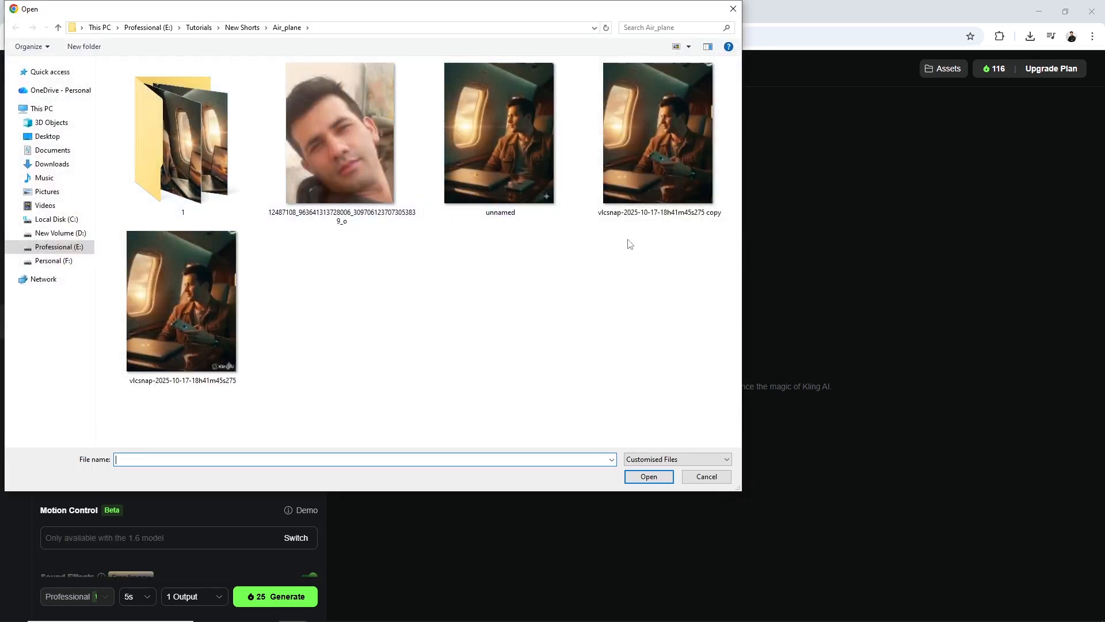
{"action": "left_click", "coordinate": [657, 183]}
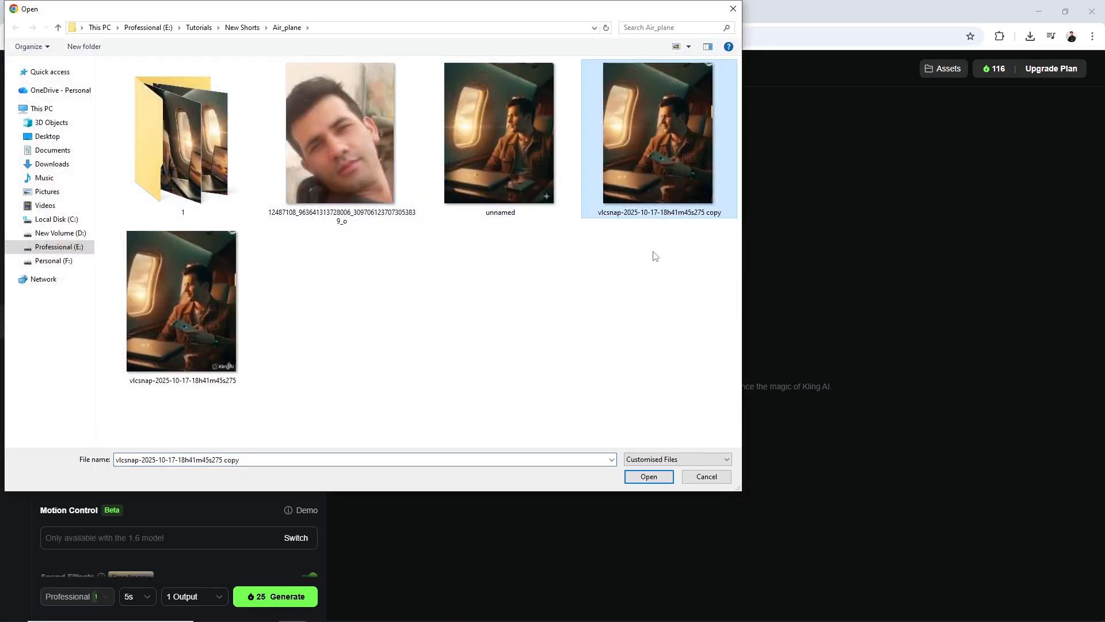
{"action": "left_click", "coordinate": [648, 481]}
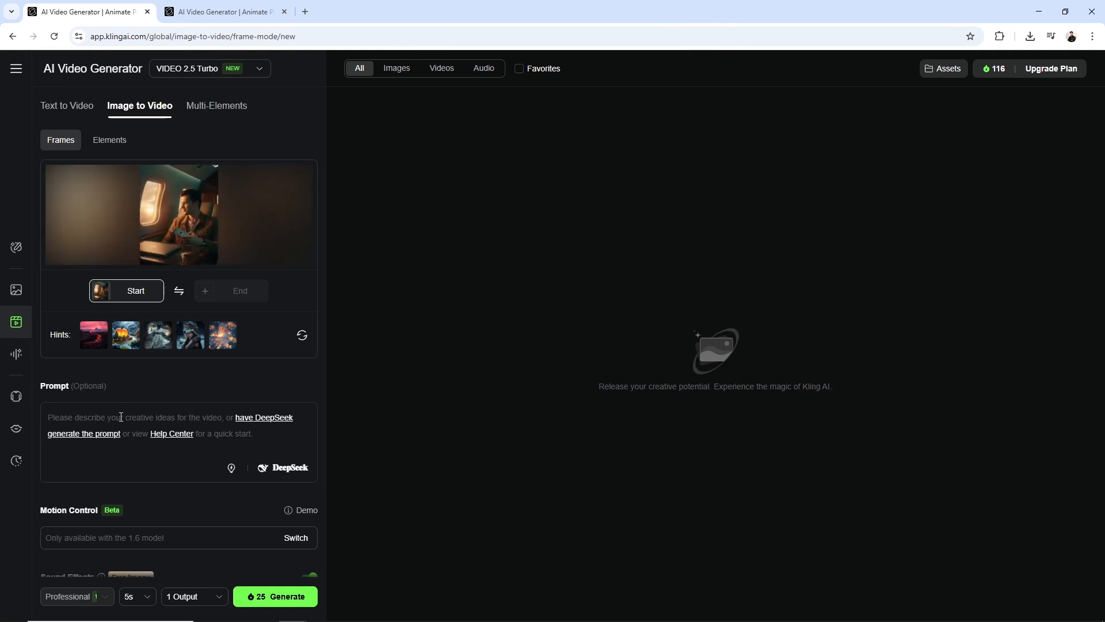
Generate a 5s video with ASMR Mode enabled from the pasted "Continuing from the previous frame" prompt, and play the result
{"action": "left_click", "coordinate": [121, 416]}
{"action": "type", "text": "Continuing from the previous frame where the man is already holding the phone inside the private jet cabin during golden hour. The posture, lighting, and framing remain identical.He gently tilts the phone slightly toward himself and looks at the screen — calm, natural eye movement. After a short pause, he lightly holds the phone still, as if reading a message silently. His expression stays soft and composed. A very subtle, closed-lip smile appears — no teeth, no sudden motion, just a calm emotional reaction.After the smile, the camera slowly zooms in toward the airplane window, revealing a cinematic outside view — the plane descending gracefully, warm golden sunlight spreading across the horizon, soft bokeh and reflections on the window. Everything feels natural, smooth, and realistic with a shallow depth of field and filmic tone"}
{"action": "scroll", "coordinate": [145, 486], "scroll_direction": "down", "scroll_amount": 5}
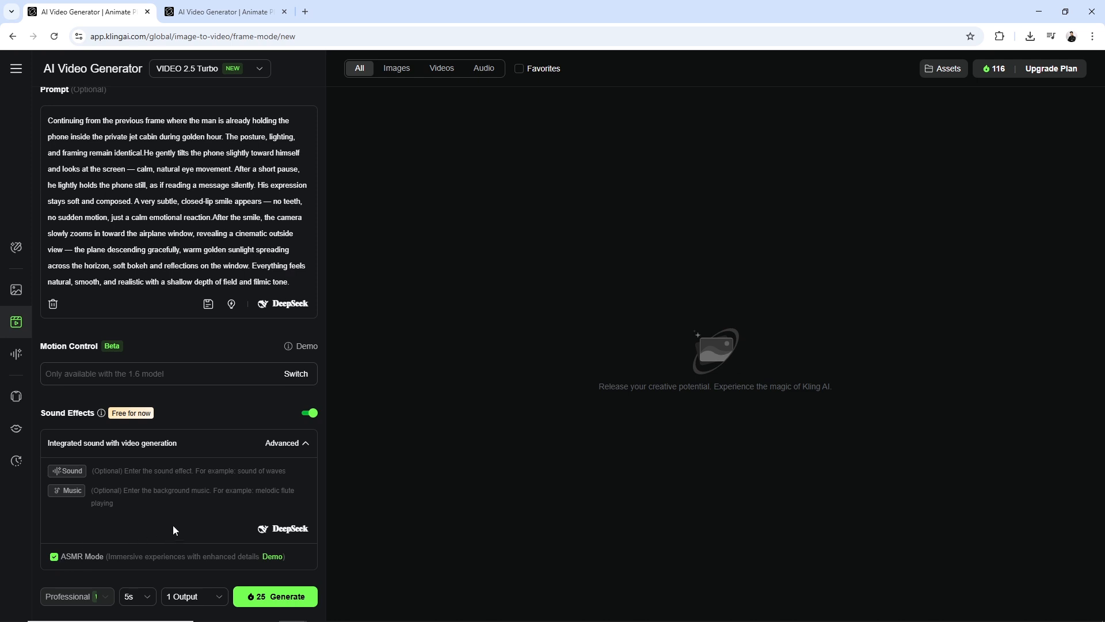
{"action": "scroll", "coordinate": [174, 529], "scroll_direction": "up", "scroll_amount": 5}
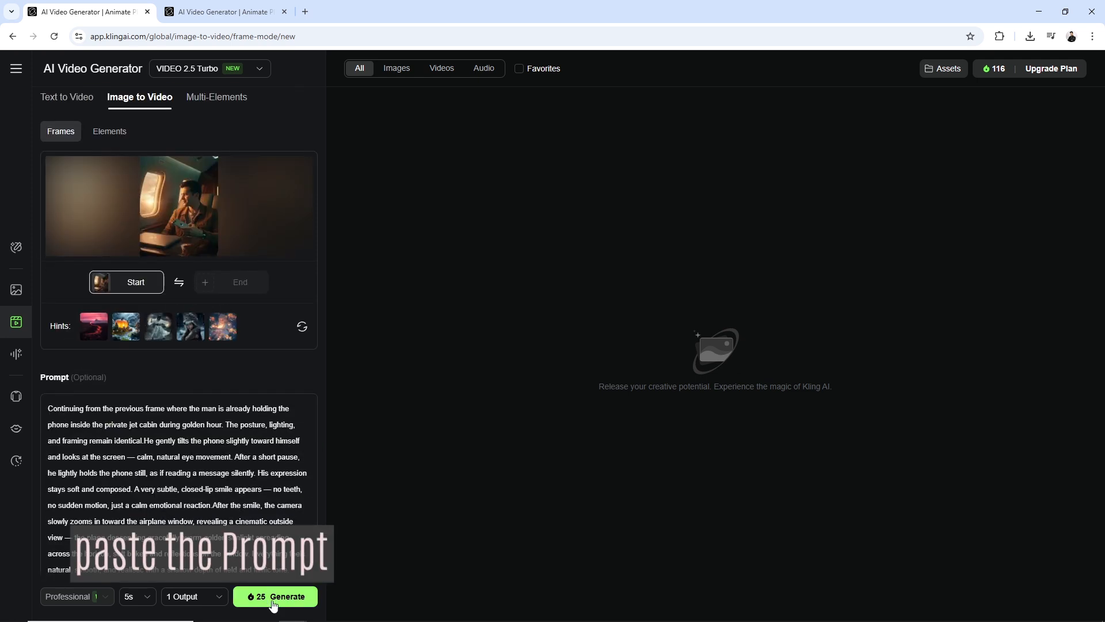
{"action": "left_click", "coordinate": [274, 600]}
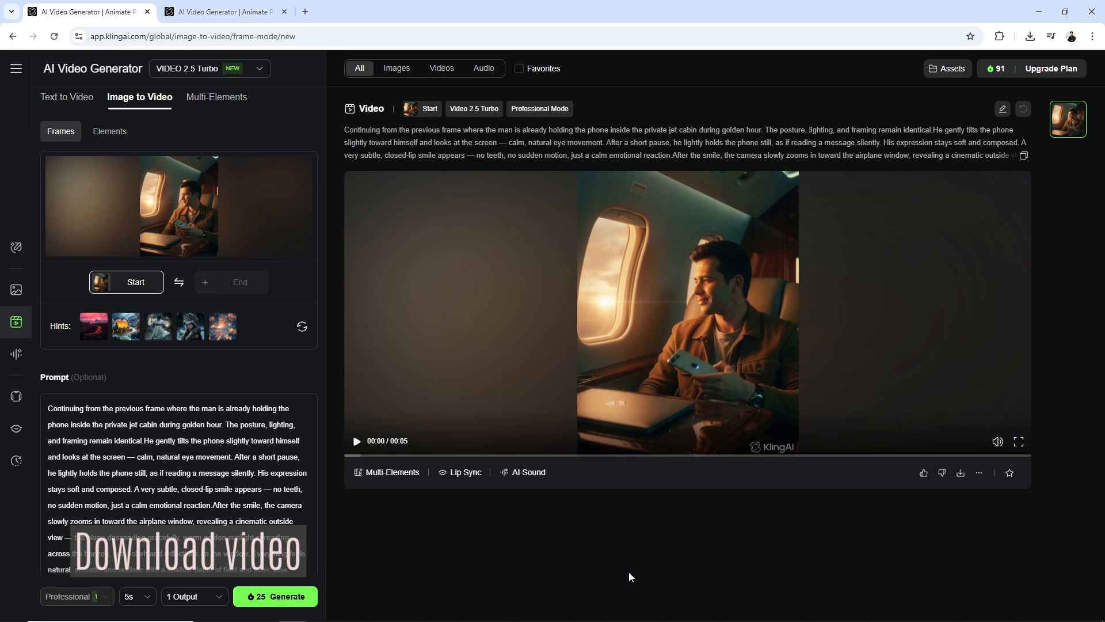
{"action": "left_click", "coordinate": [356, 441]}
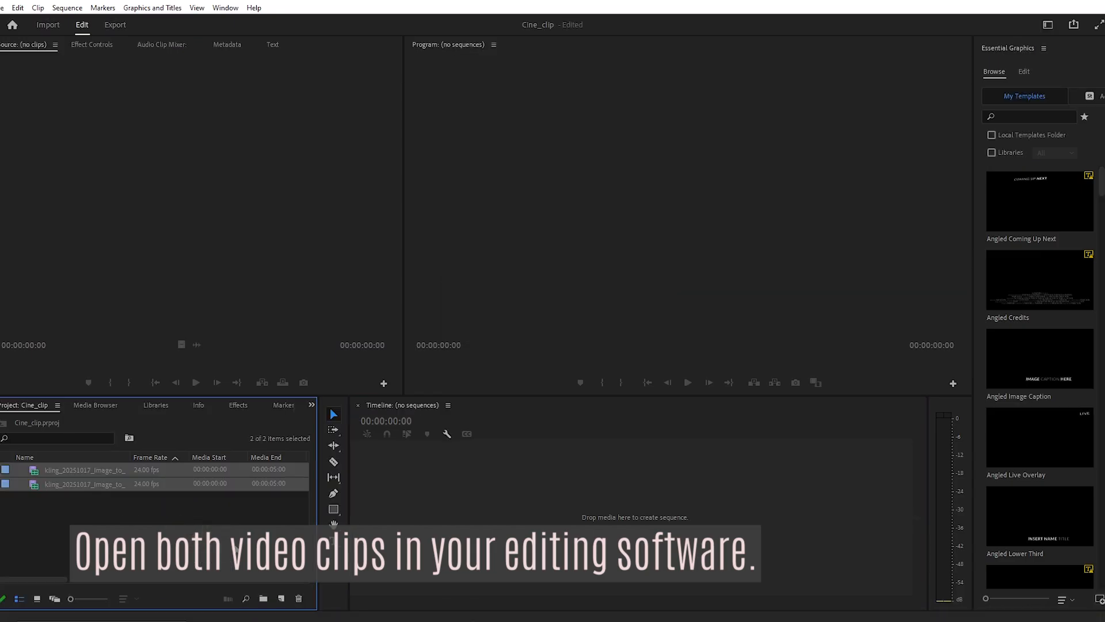
Create a sequence in Premiere Pro from the first Kling clip (Image_to_Video_Inside) of the Cine_clip project
{"action": "left_click", "coordinate": [171, 536]}
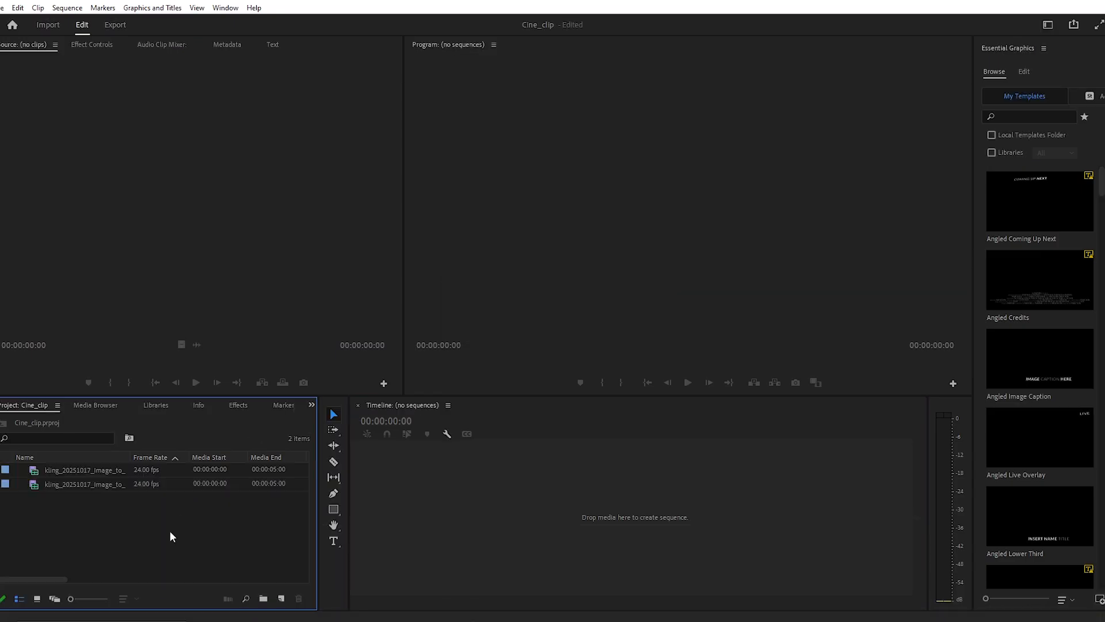
{"action": "left_click_drag", "start_coordinate": [89, 485], "coordinate": [321, 470]}
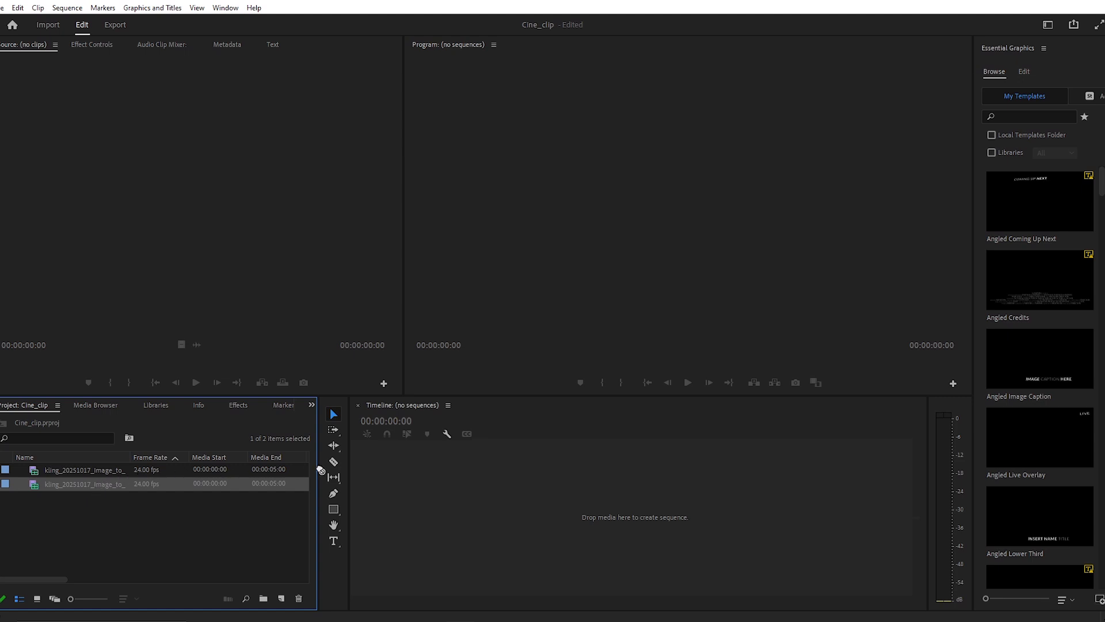
{"action": "left_click_drag", "start_coordinate": [424, 470], "coordinate": [423, 467]}
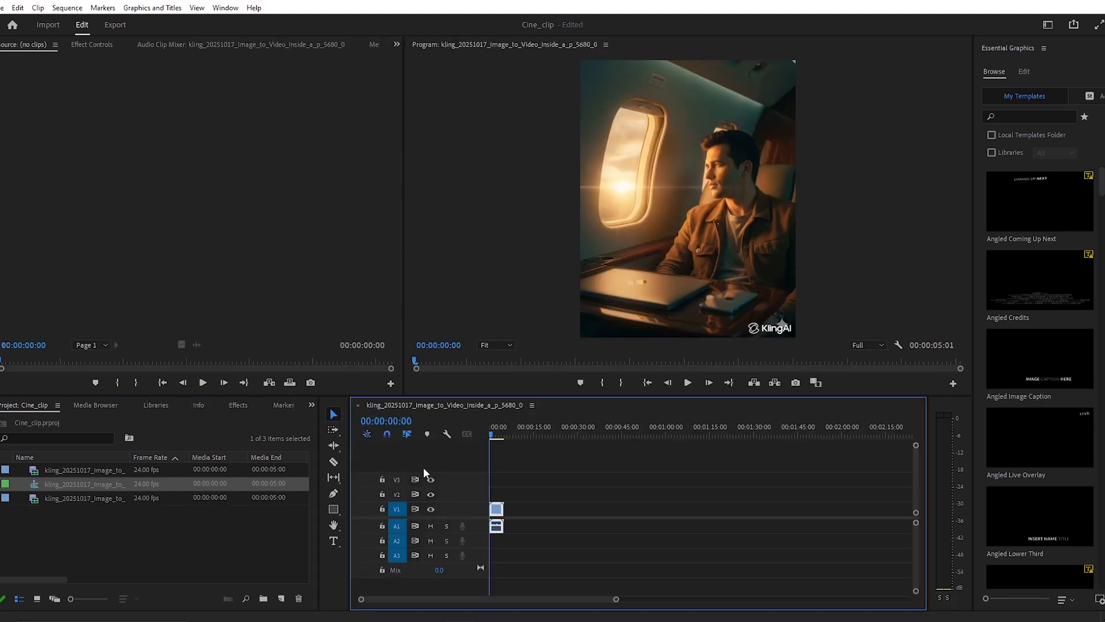
{"action": "left_click_drag", "start_coordinate": [614, 601], "coordinate": [518, 604]}
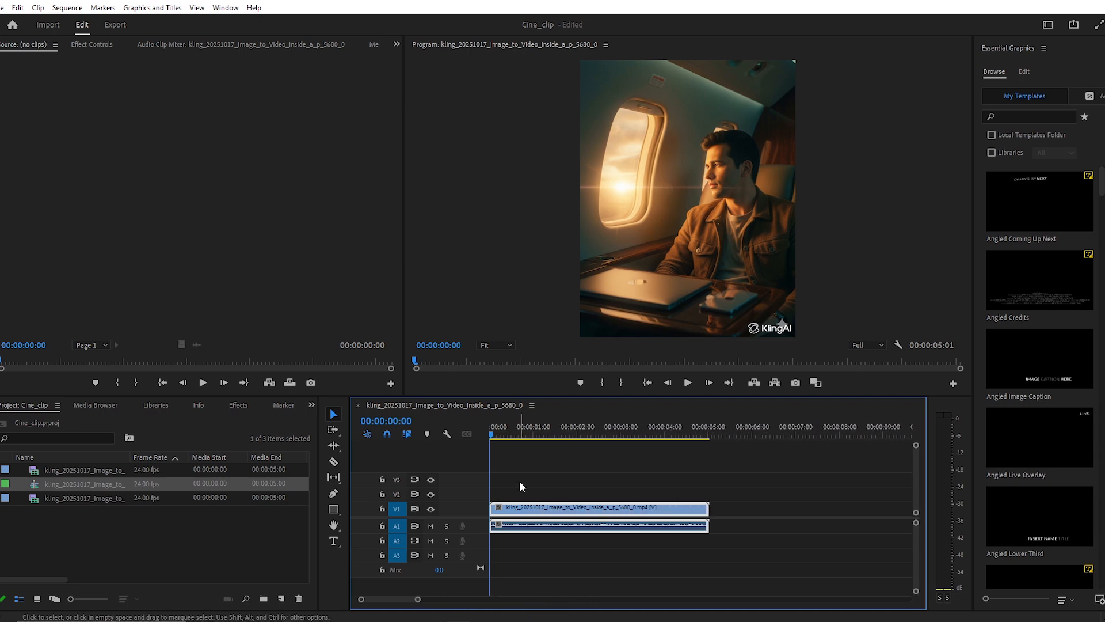
Add the second Kling clip (Image_to_Video_Continuing) to track V1 and butt it directly against the end of the first clip
{"action": "left_click_drag", "start_coordinate": [494, 430], "coordinate": [643, 438]}
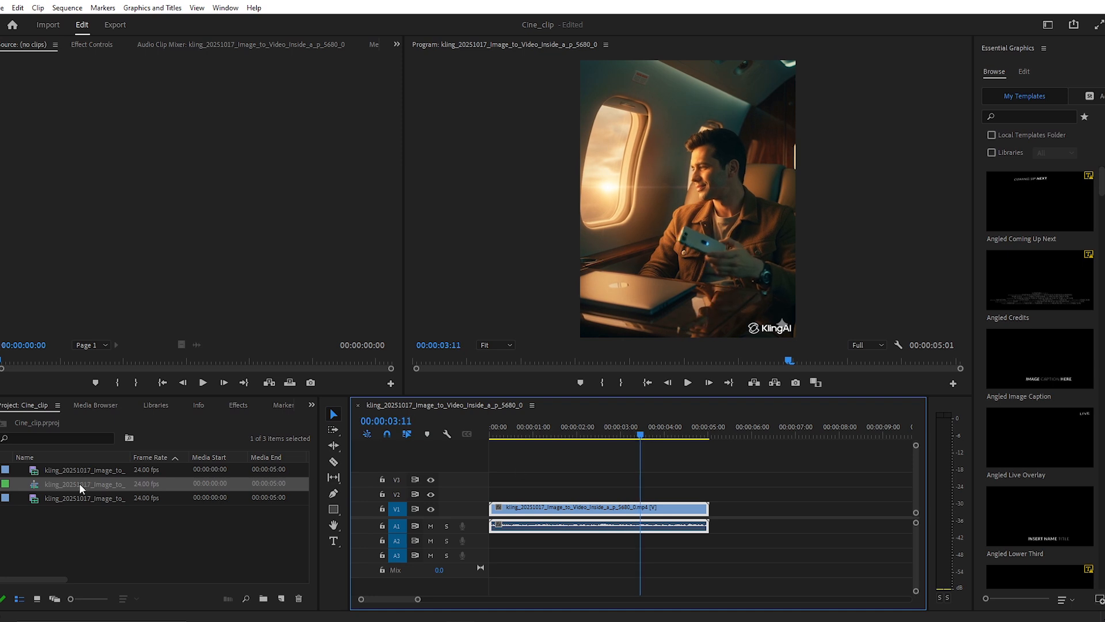
{"action": "left_click_drag", "start_coordinate": [83, 469], "coordinate": [769, 518]}
{"action": "left_click_drag", "start_coordinate": [777, 451], "coordinate": [707, 465]}
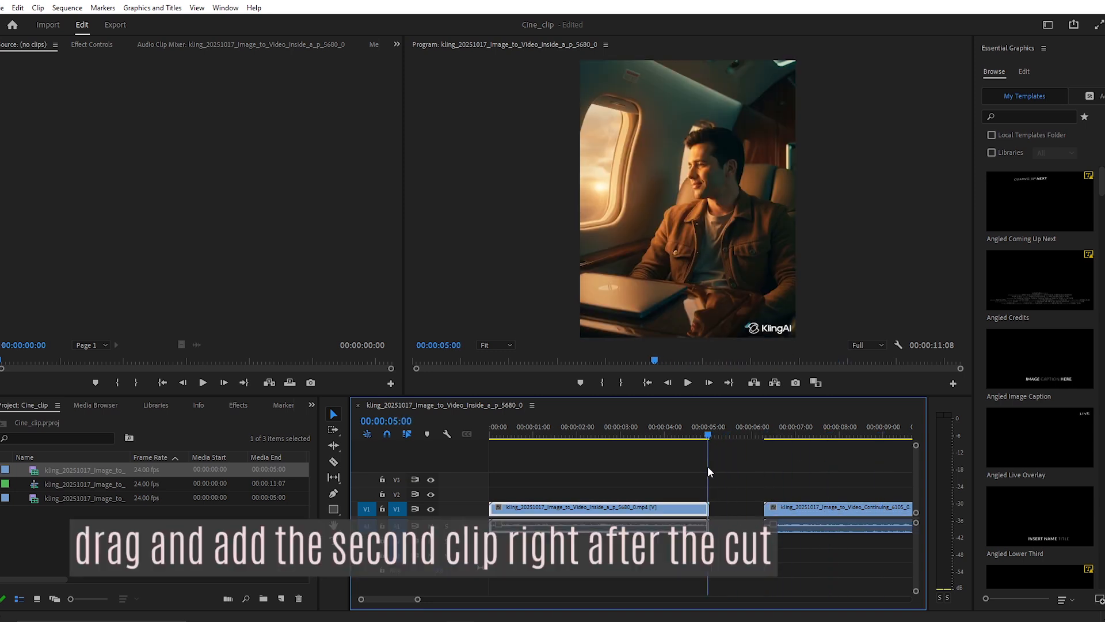
{"action": "left_click_drag", "start_coordinate": [813, 508], "coordinate": [761, 508]}
{"action": "mouse_move", "coordinate": [712, 437]}
{"action": "left_mouse_down"}
{"action": "mouse_move", "coordinate": [648, 441]}
{"action": "mouse_move", "coordinate": [734, 442]}
{"action": "mouse_move", "coordinate": [710, 443]}
{"action": "left_mouse_up"}
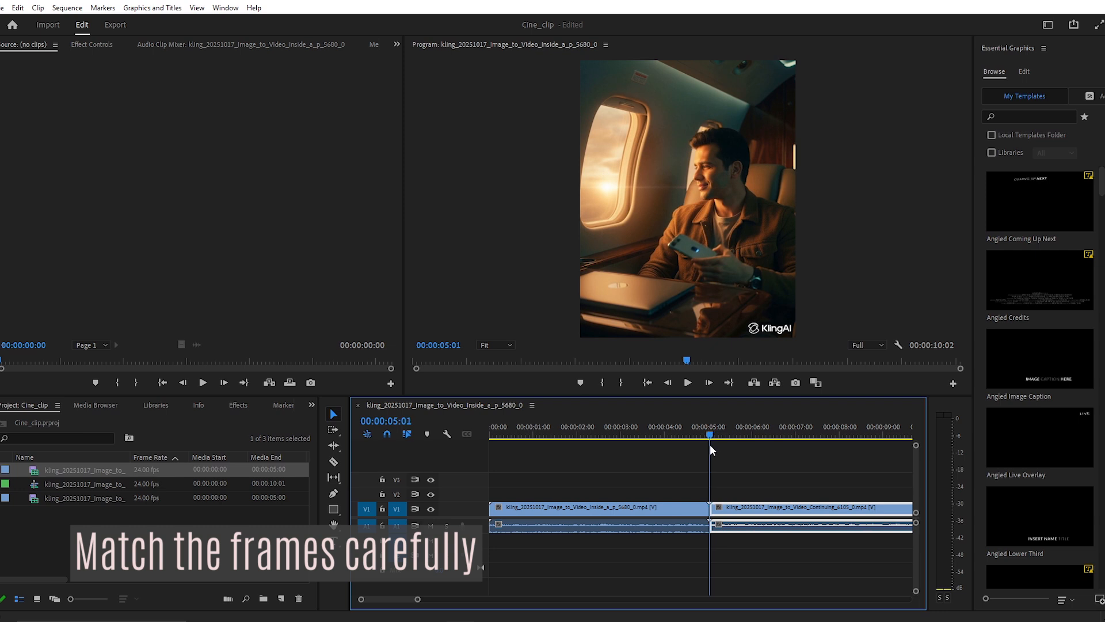
Split the first clip with the Razor tool at 00:00:03:13, the frame where the snapshot was taken
{"action": "left_click_drag", "start_coordinate": [710, 444], "coordinate": [644, 446]}
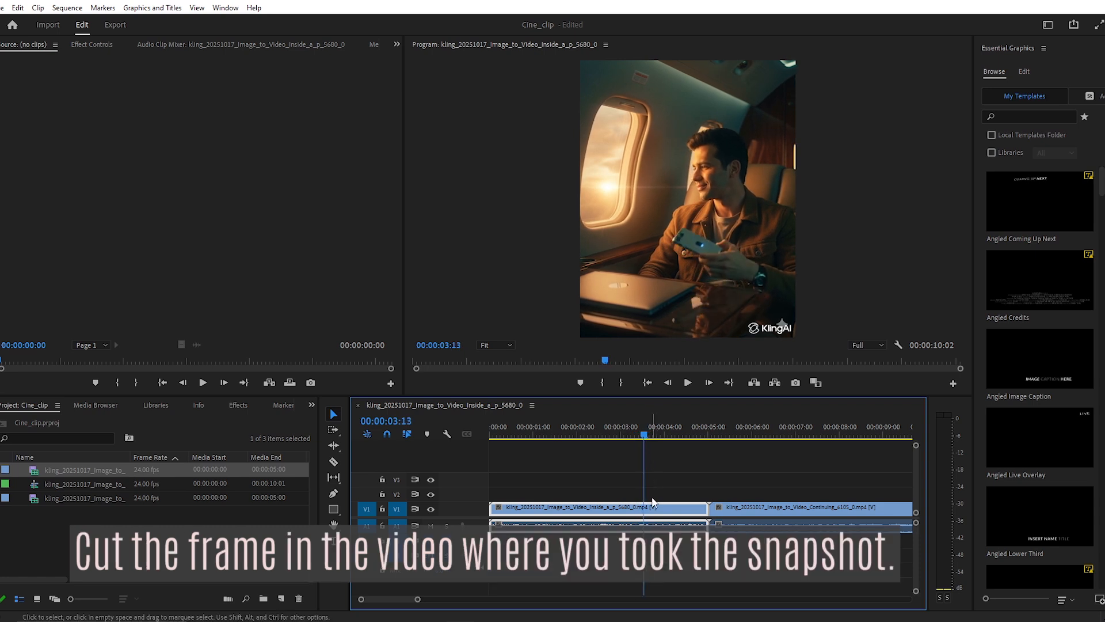
{"action": "left_click", "coordinate": [334, 463]}
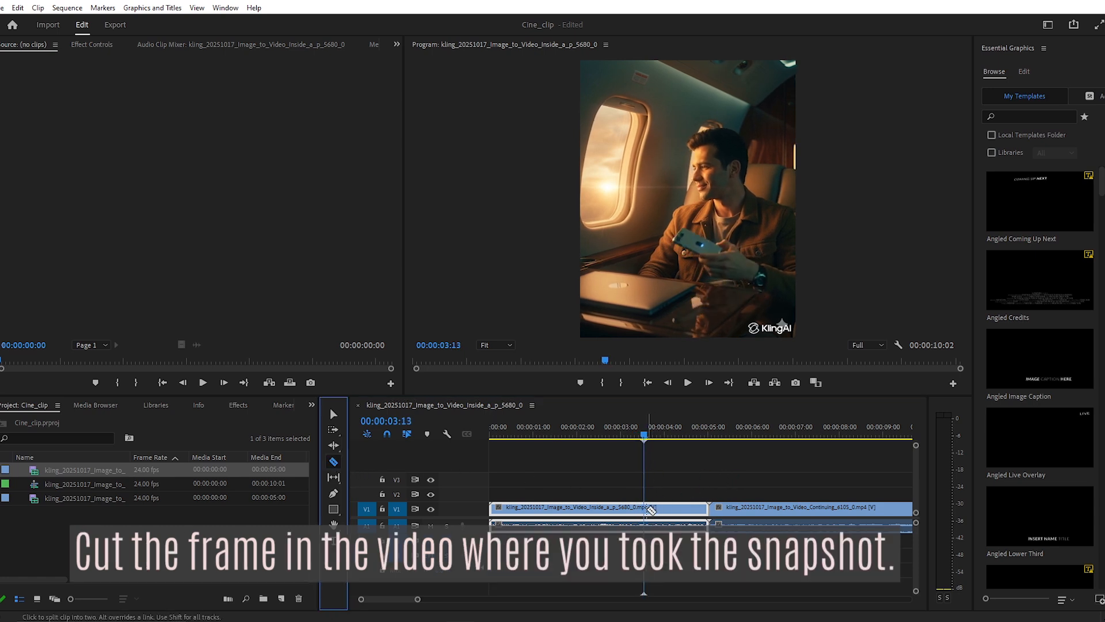
{"action": "left_click", "coordinate": [650, 509]}
{"action": "left_click", "coordinate": [334, 414]}
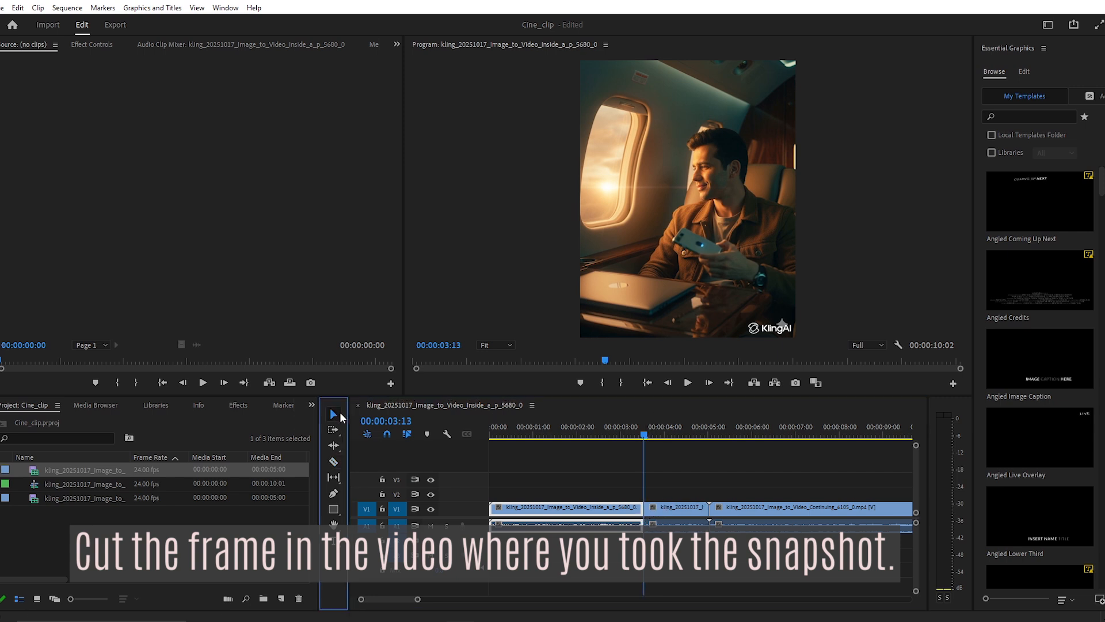
Delete the leftover piece of the first clip after the cut and ripple delete the gap before the second clip
{"action": "left_click", "coordinate": [683, 512]}
{"action": "key", "text": "Delete"}
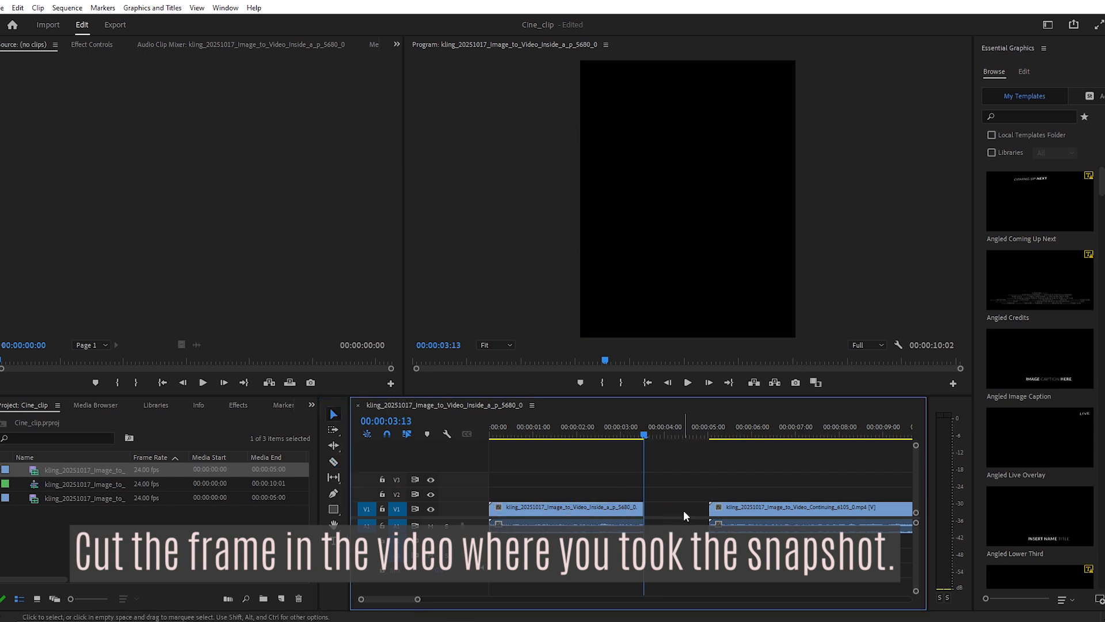
{"action": "right_click", "coordinate": [682, 510]}
{"action": "left_click", "coordinate": [698, 522]}
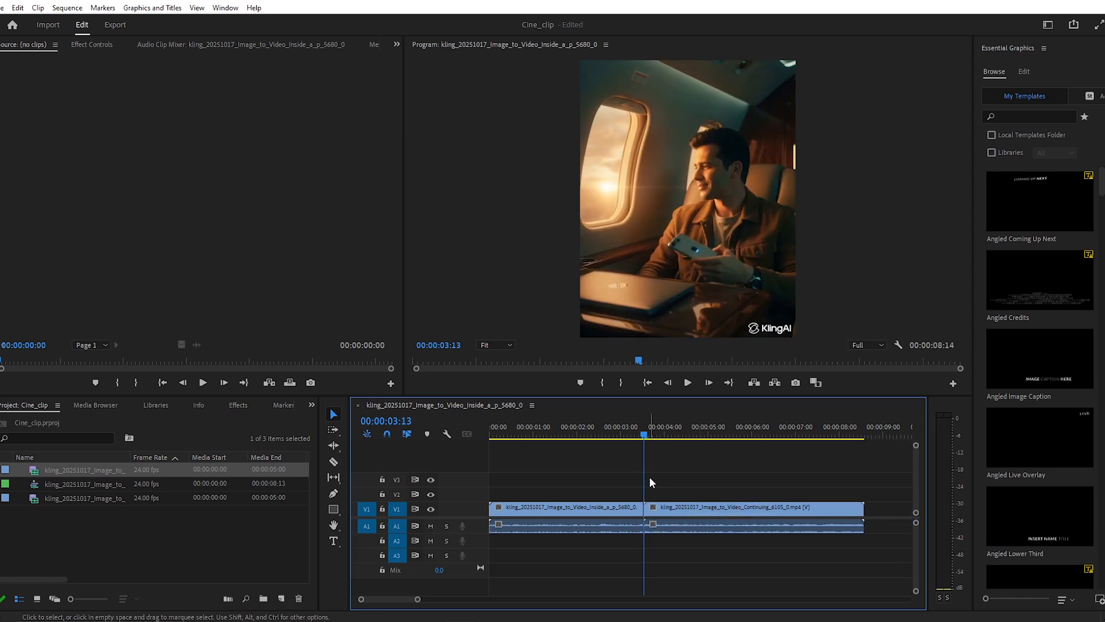
Scrub from the join into the second clip up to about 00:00:04:21 to check the man's movement
{"action": "left_click_drag", "start_coordinate": [647, 437], "coordinate": [698, 467]}
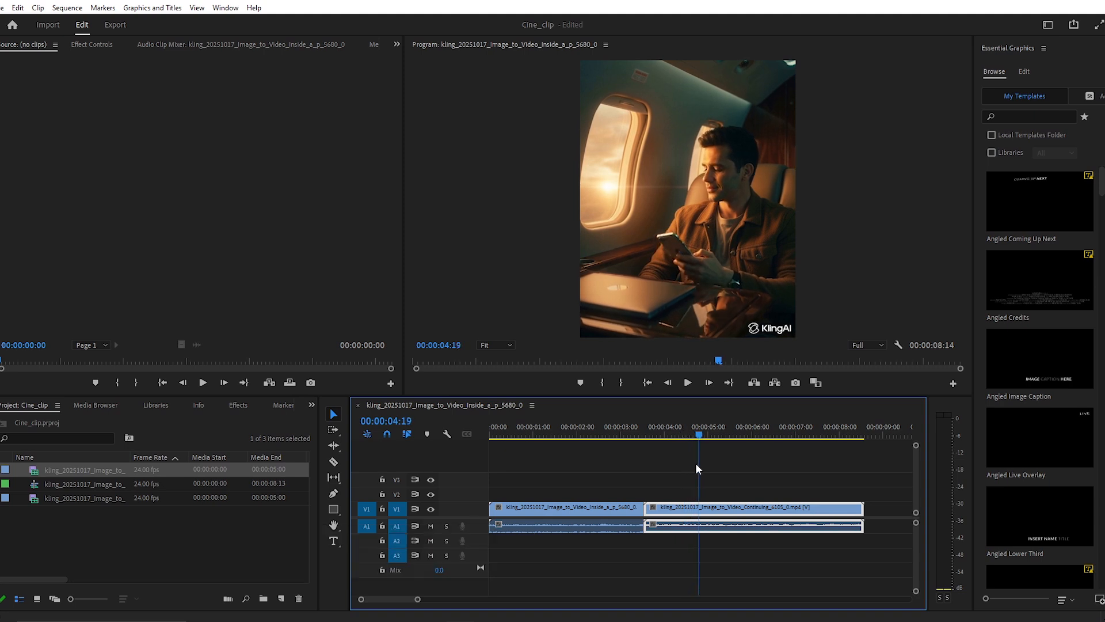
{"action": "left_click_drag", "start_coordinate": [612, 479], "coordinate": [653, 521]}
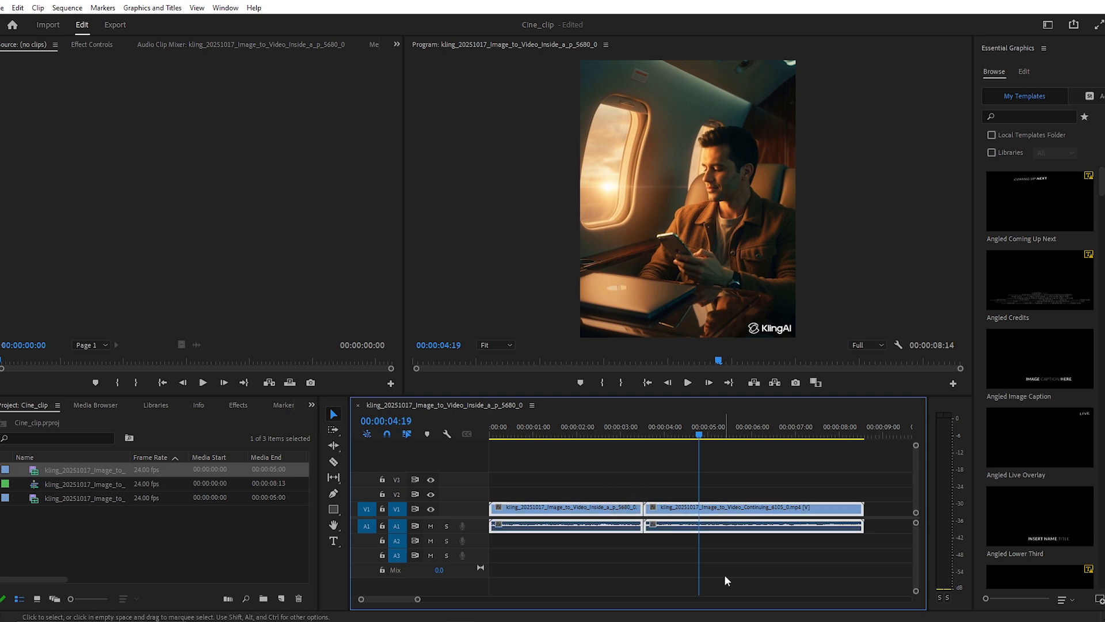
{"action": "left_click", "coordinate": [726, 579]}
{"action": "mouse_move", "coordinate": [701, 436]}
{"action": "left_mouse_down"}
{"action": "mouse_move", "coordinate": [658, 442]}
{"action": "mouse_move", "coordinate": [704, 440]}
{"action": "left_mouse_up"}
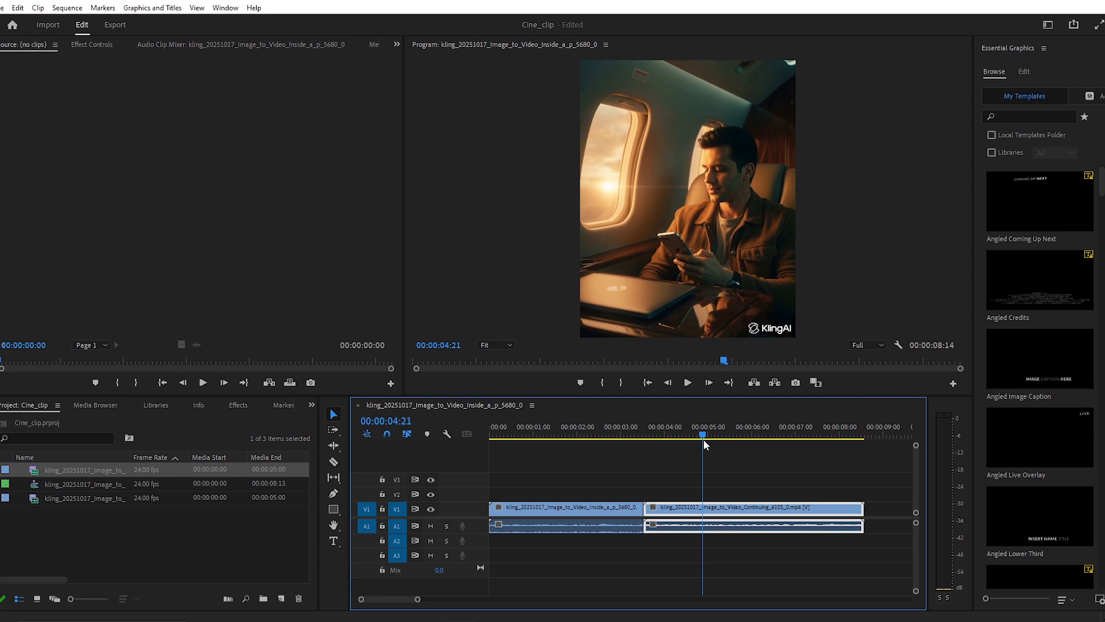
{"action": "left_click_drag", "start_coordinate": [703, 440], "coordinate": [703, 439]}
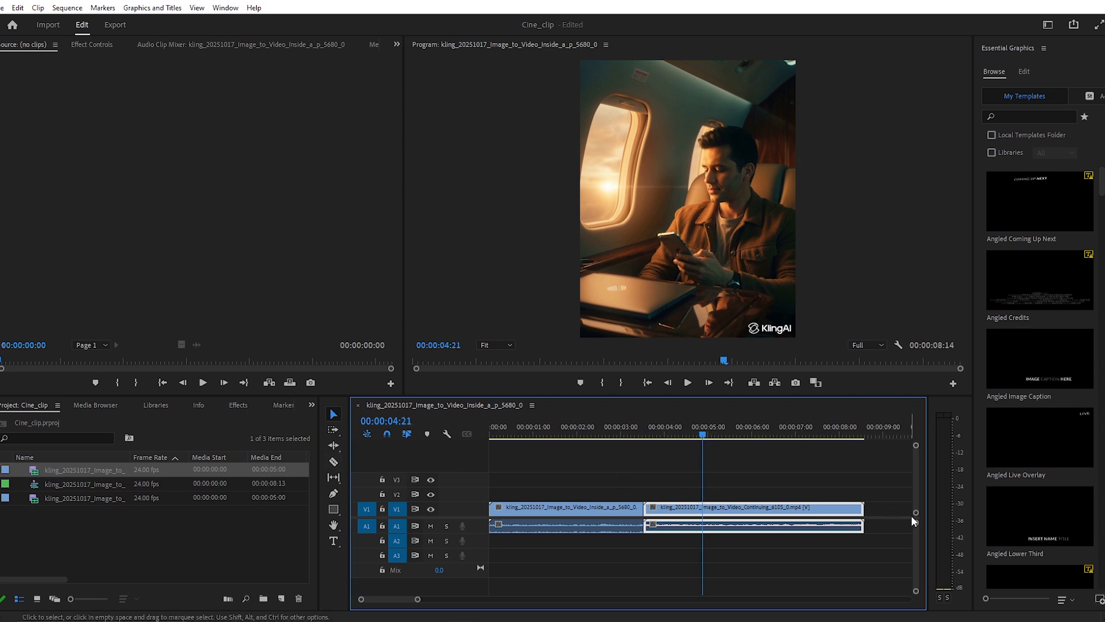
Enlarge the V1 track height and show the Time Remapping Speed keyframes on the second clip
{"action": "left_click_drag", "start_coordinate": [916, 512], "coordinate": [916, 502]}
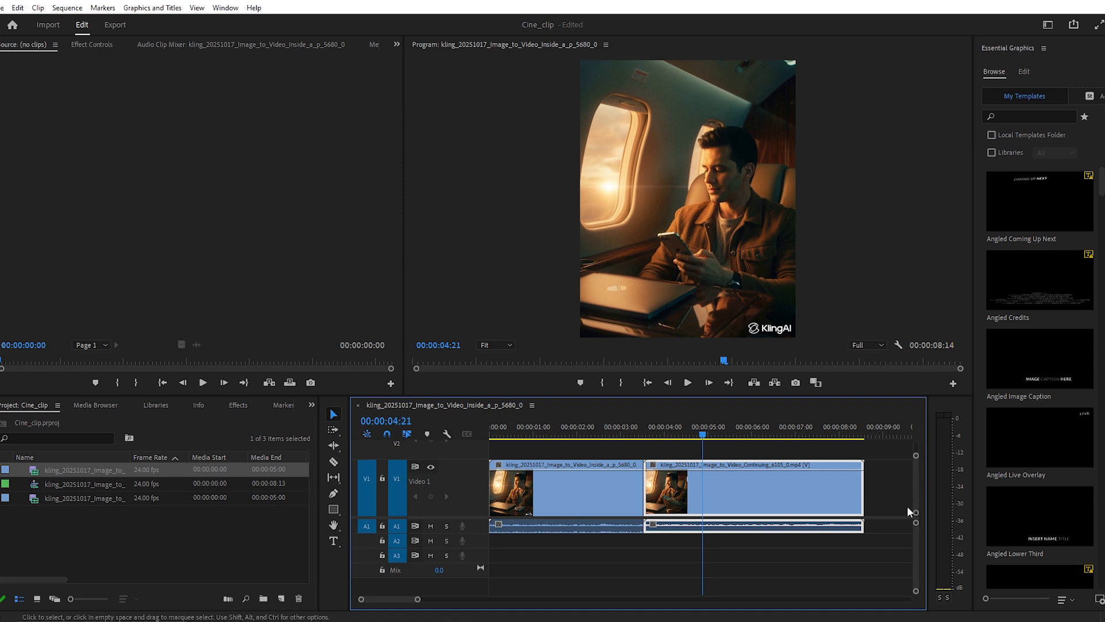
{"action": "left_click", "coordinate": [334, 493]}
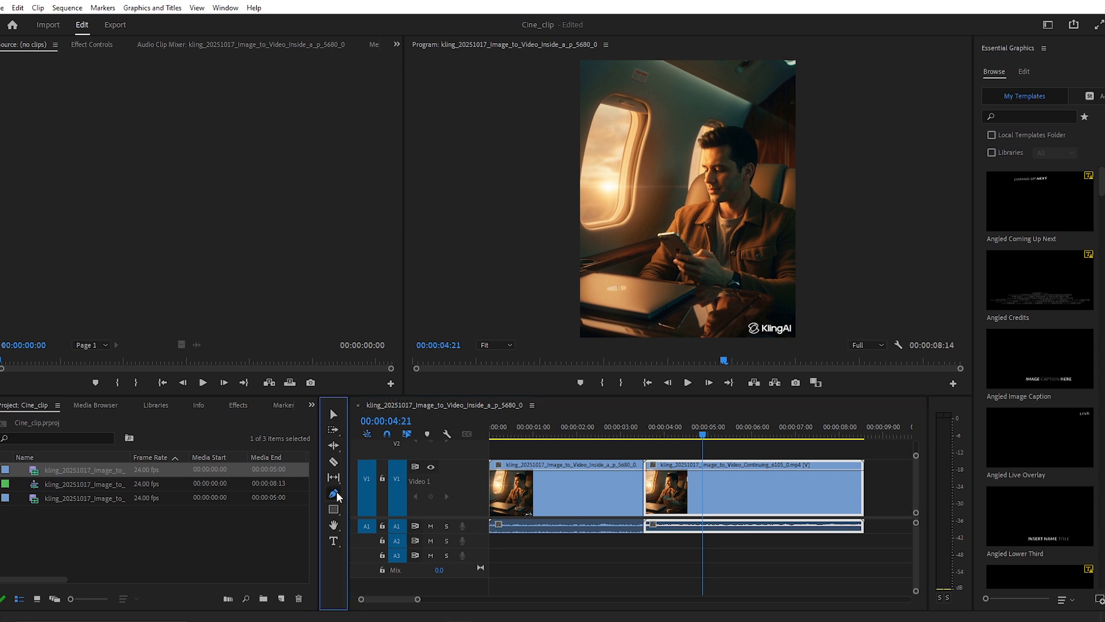
{"action": "left_click", "coordinate": [697, 441]}
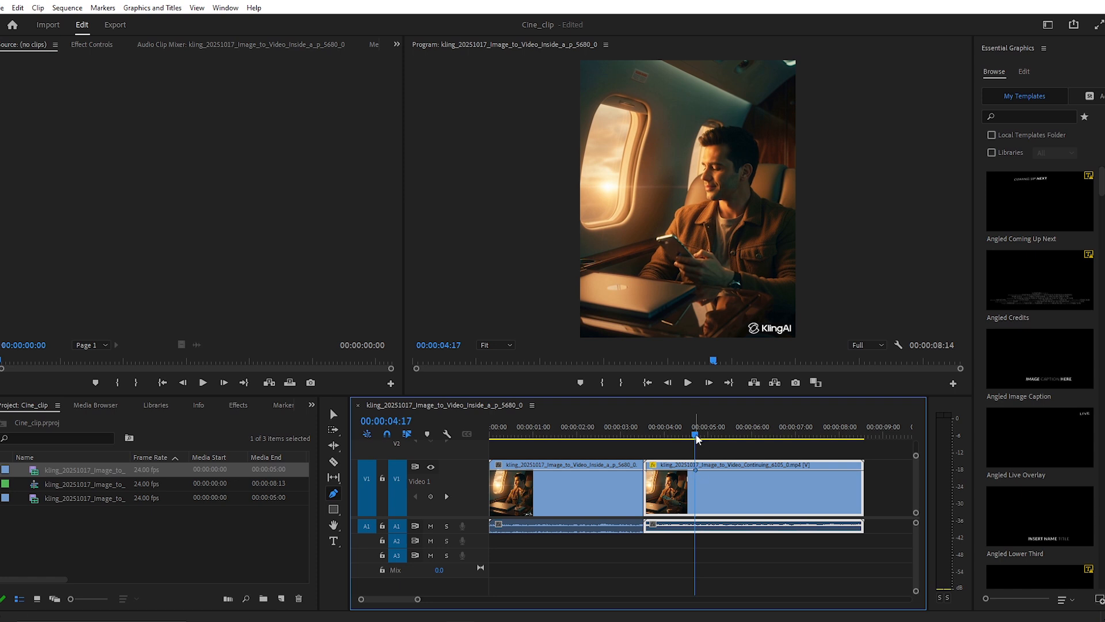
{"action": "right_click", "coordinate": [713, 486]}
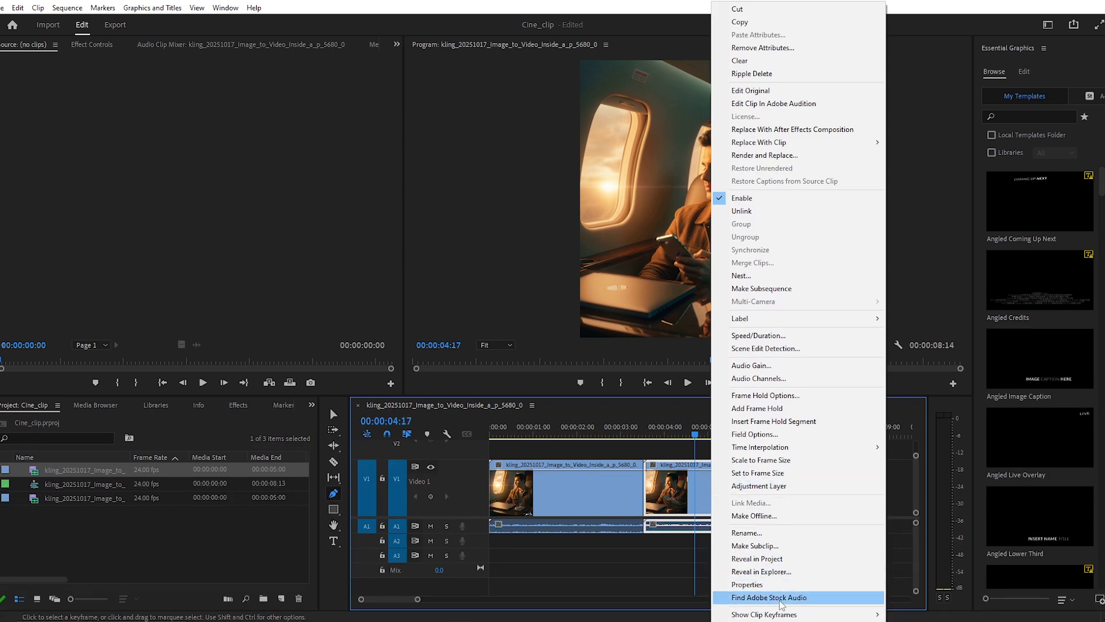
{"action": "mouse_move", "coordinate": [805, 614]}
{"action": "mouse_move", "coordinate": [927, 614]}
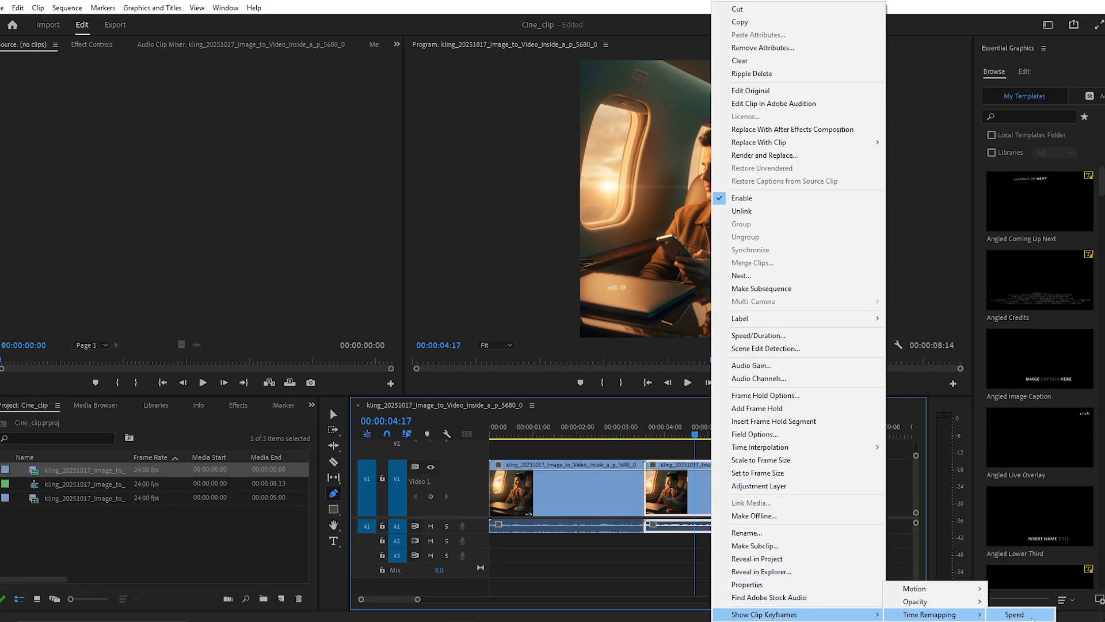
{"action": "left_click", "coordinate": [1031, 617]}
Add speed keyframes to the second clip at 00:00:04:17 and 00:00:05:13, slowing the section between them with gradual ramps
{"action": "left_click", "coordinate": [695, 490]}
{"action": "left_click_drag", "start_coordinate": [698, 442], "coordinate": [735, 442]}
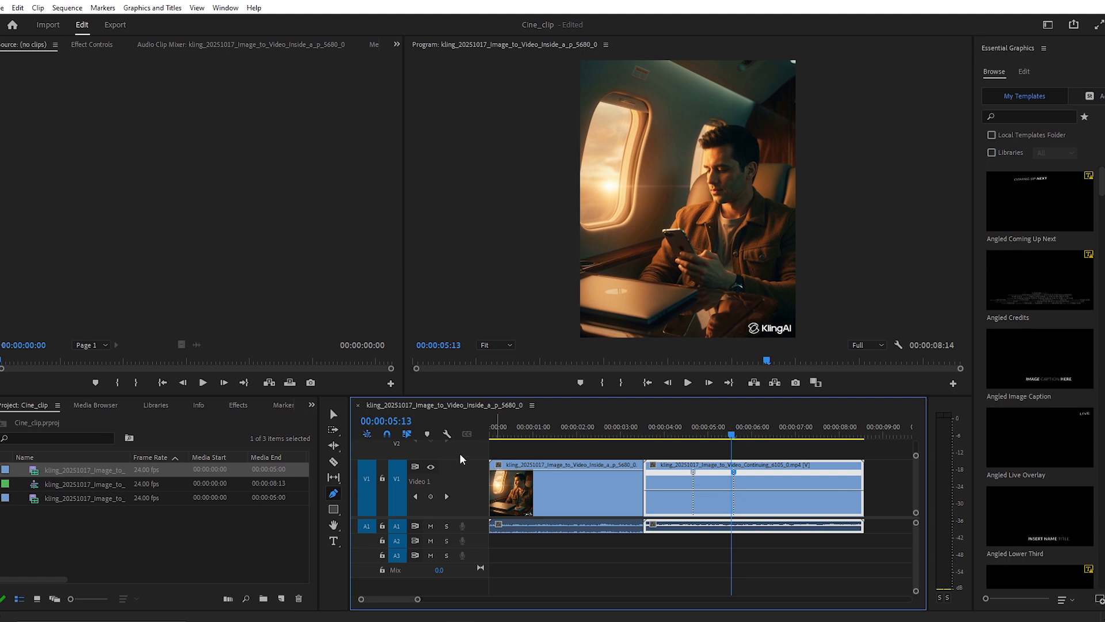
{"action": "left_click", "coordinate": [334, 414]}
{"action": "left_click_drag", "start_coordinate": [718, 496], "coordinate": [724, 519]}
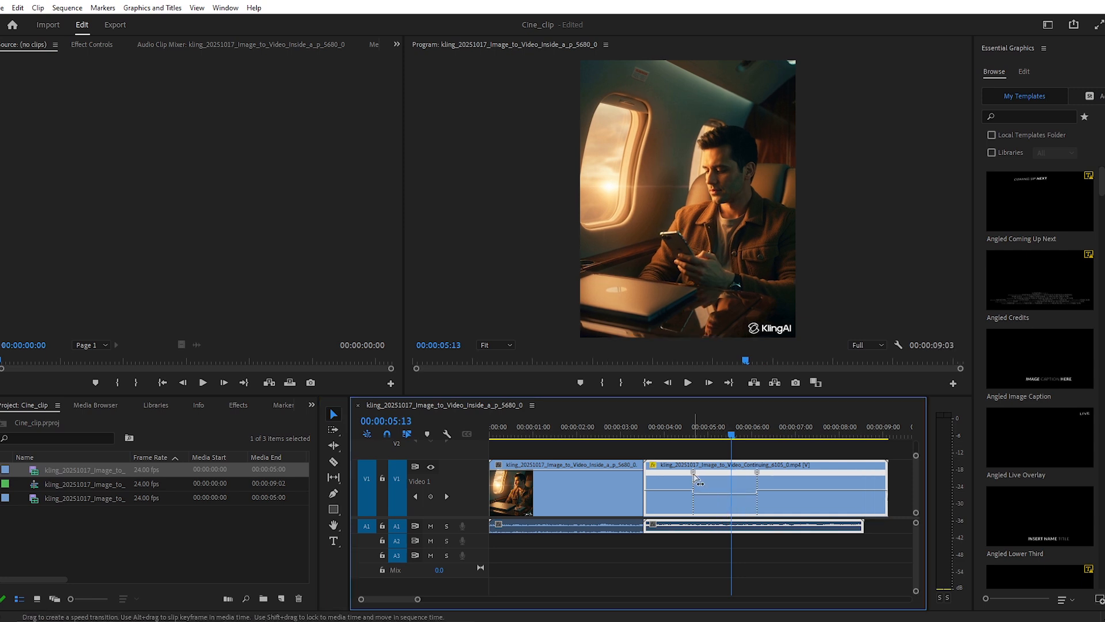
{"action": "mouse_move", "coordinate": [696, 473]}
{"action": "left_mouse_down"}
{"action": "mouse_move", "coordinate": [775, 476]}
{"action": "mouse_move", "coordinate": [708, 478]}
{"action": "mouse_move", "coordinate": [728, 475]}
{"action": "left_mouse_up"}
Review the speed ramp and raise the speed of the second clip's final section to about 122%
{"action": "left_click_drag", "start_coordinate": [729, 438], "coordinate": [652, 435]}
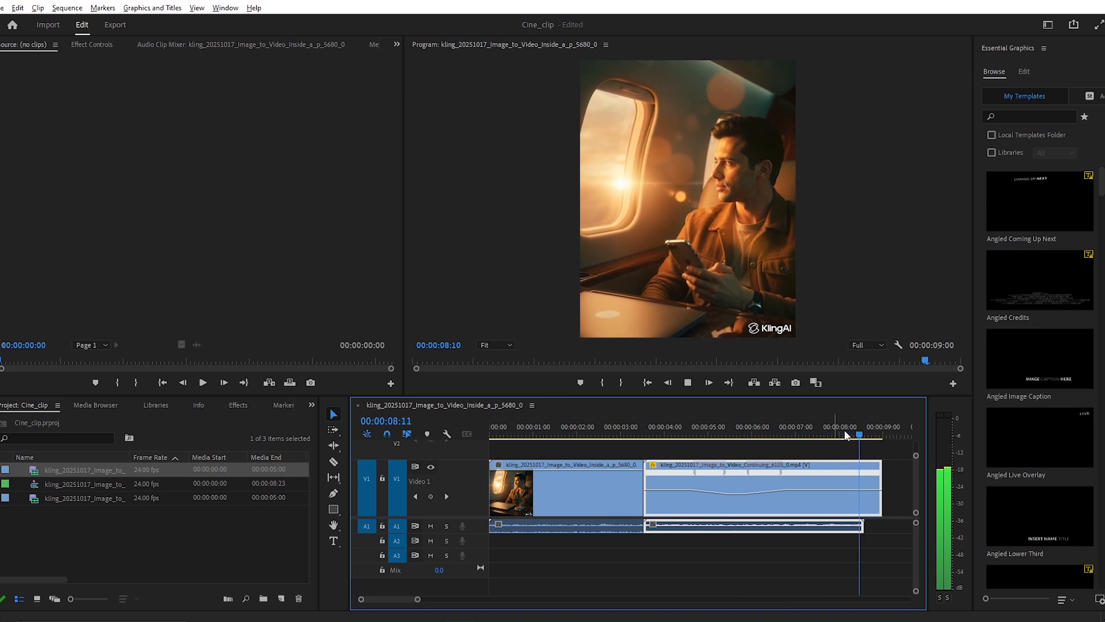
{"action": "left_click_drag", "start_coordinate": [869, 440], "coordinate": [844, 448]}
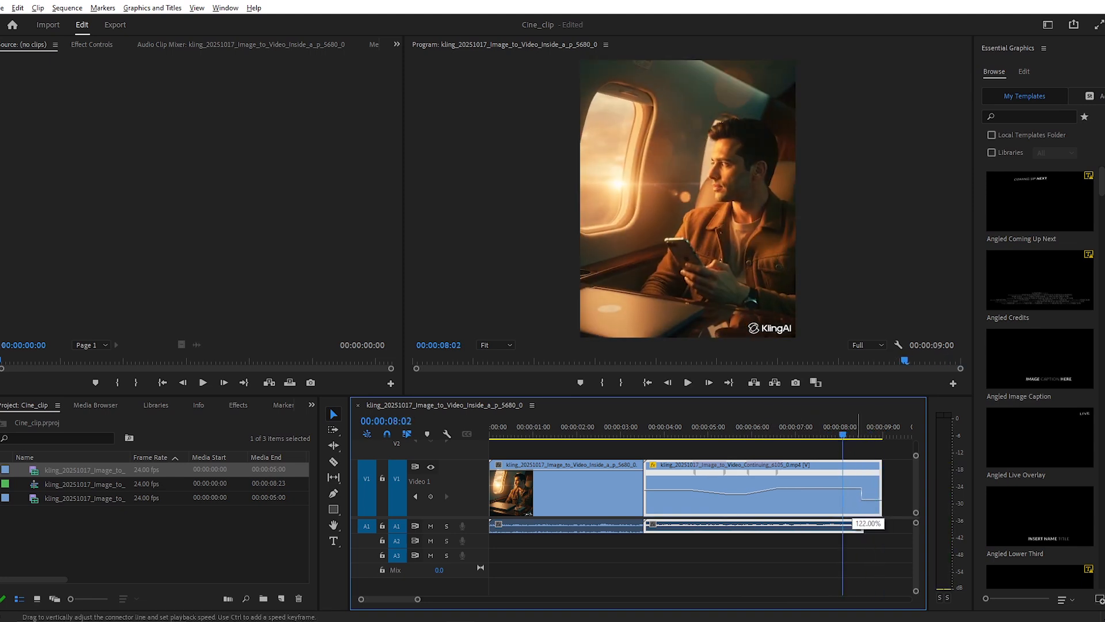
{"action": "left_click_drag", "start_coordinate": [856, 489], "coordinate": [856, 487]}
{"action": "left_click_drag", "start_coordinate": [845, 437], "coordinate": [785, 438]}
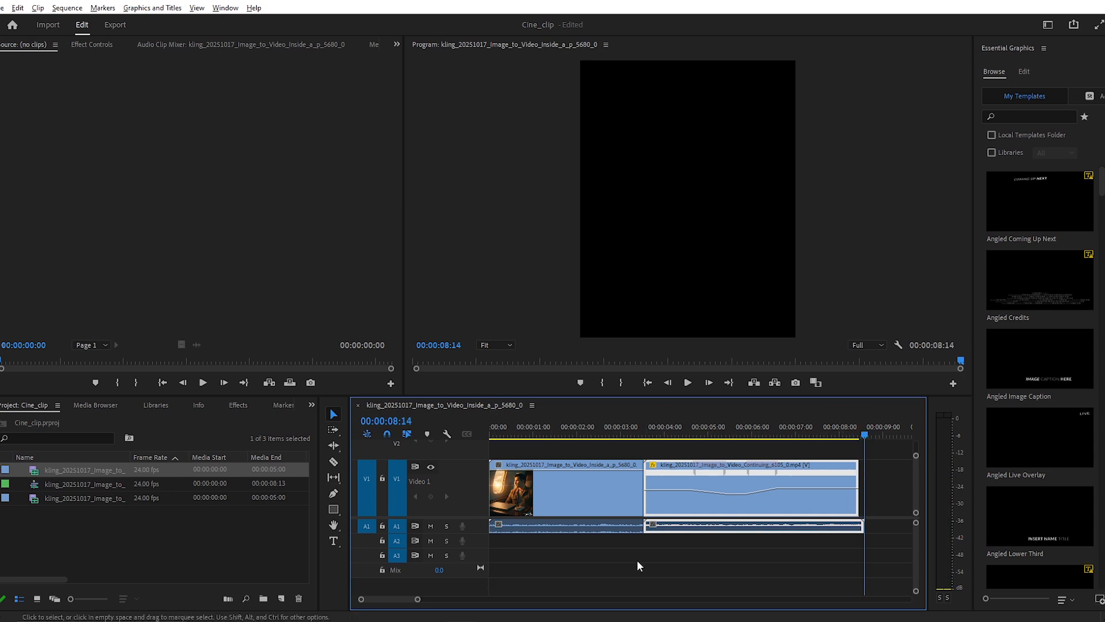
Play the joined sequence from the beginning to check the cut and the speed changes
{"action": "left_click_drag", "start_coordinate": [852, 441], "coordinate": [472, 438]}
{"action": "left_click", "coordinate": [629, 510]}
{"action": "key", "text": "space"}
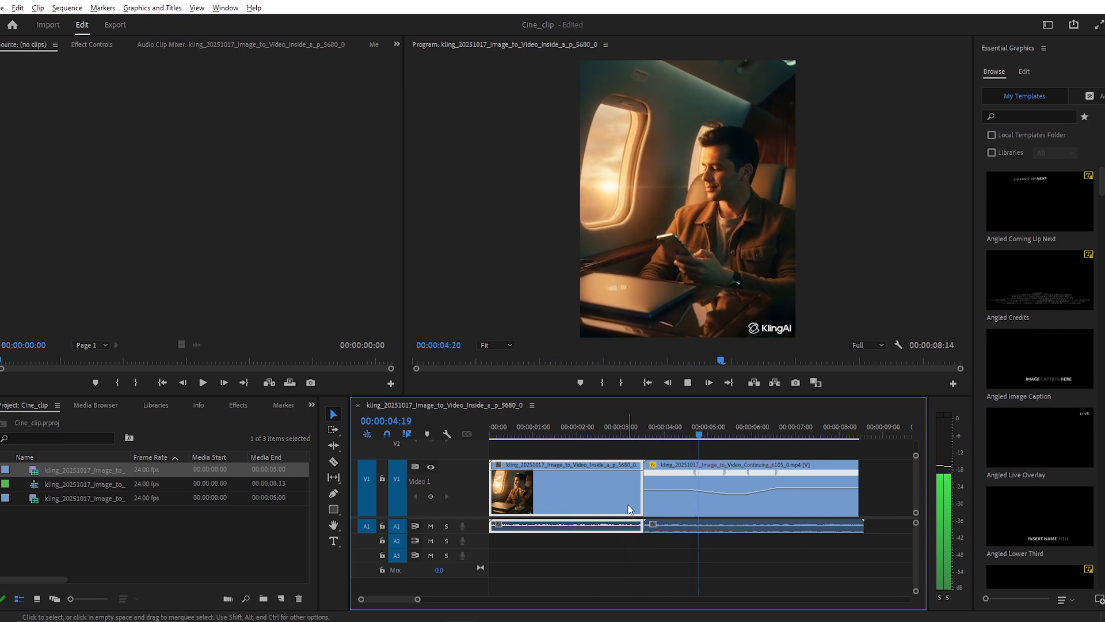
{"action": "left_click", "coordinate": [848, 287]}
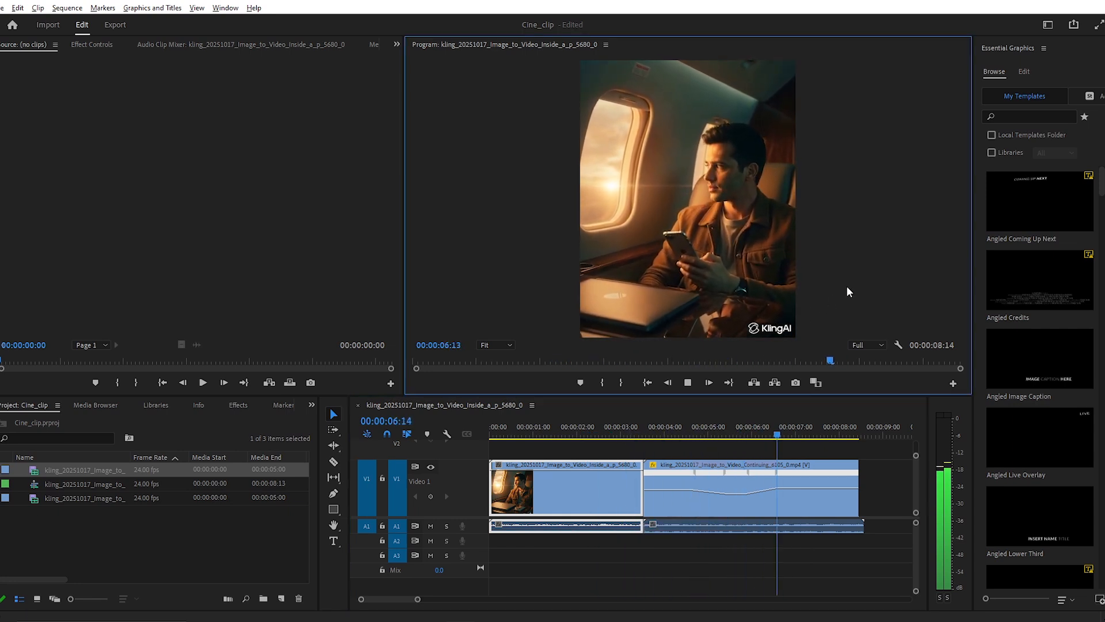
{"action": "key", "text": "space"}
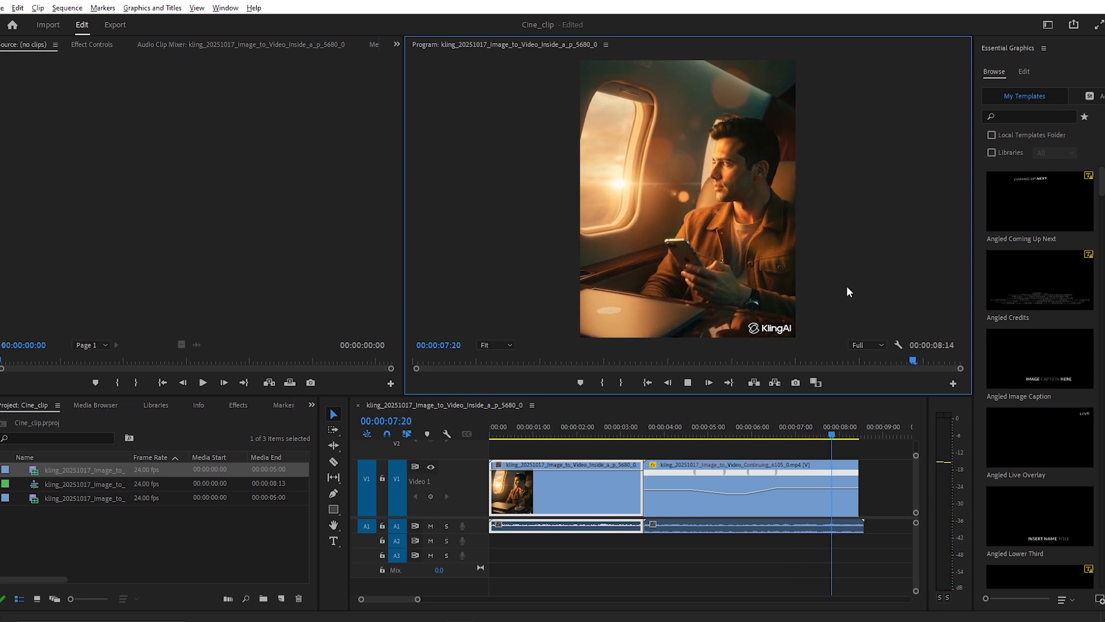
Save the Cine_clip project and play the sequence from the start in a maximized Program monitor
{"action": "key", "text": "ctrl+s"}
{"action": "key", "text": "grave"}
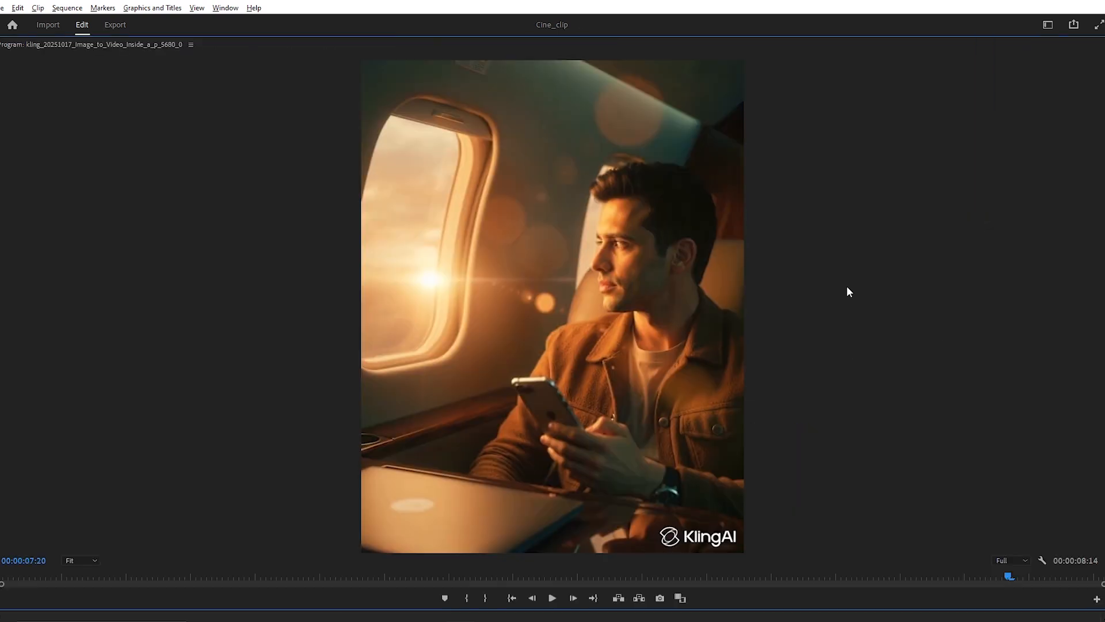
{"action": "key", "text": "space"}
{"action": "key", "text": "space"}
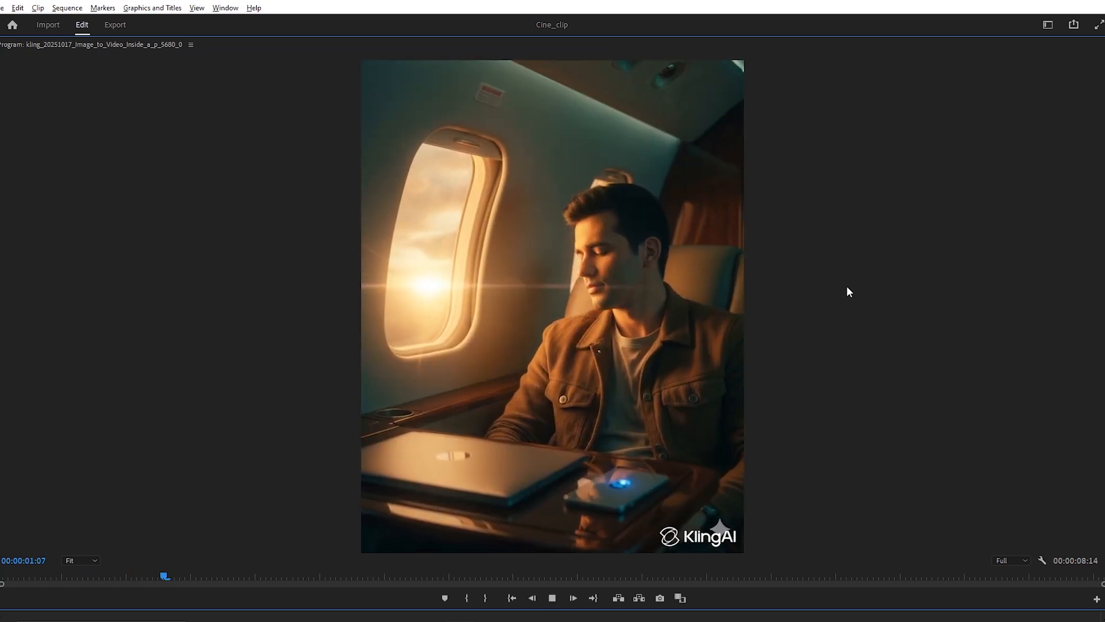